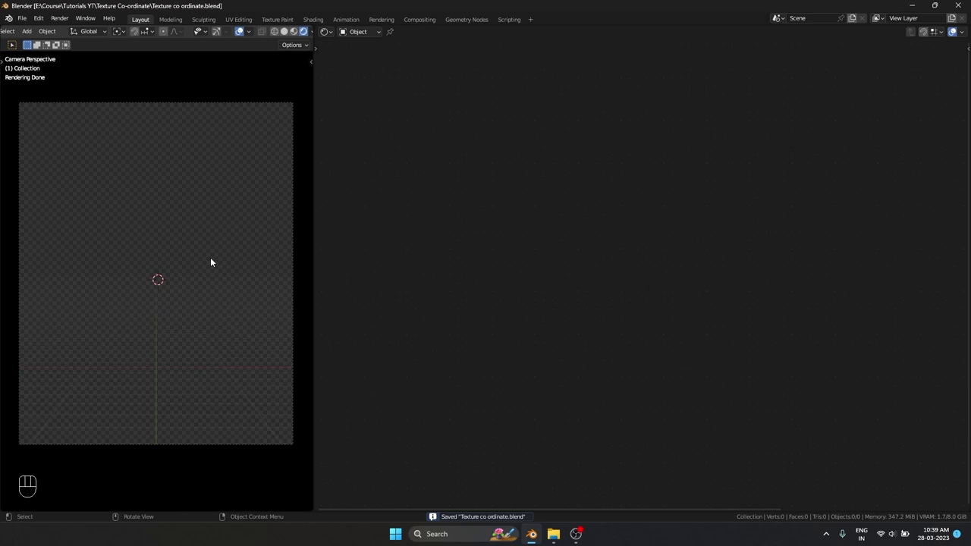
Add a UV sphere to the scene and shade it smooth.
key("shift+a")
mouse_move(210, 258)
left_click(267, 287)
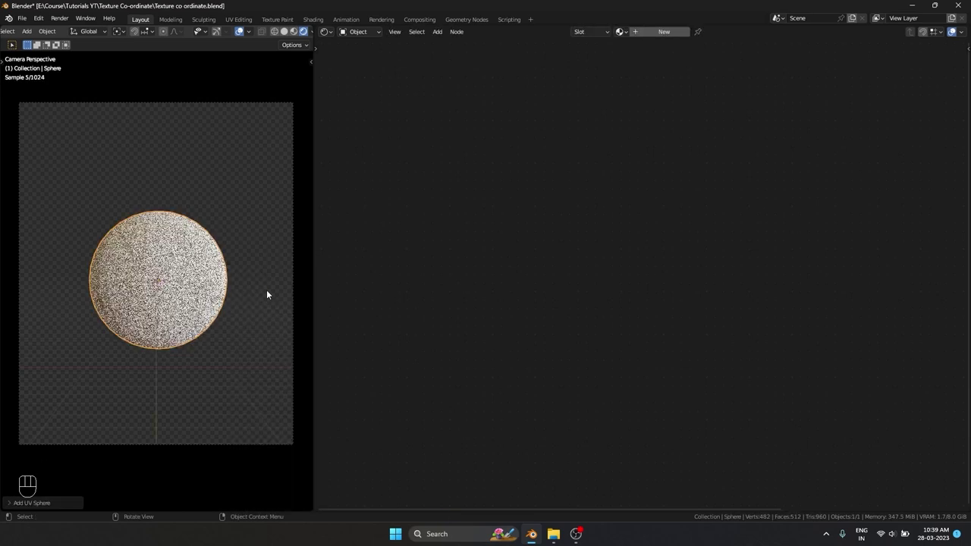
right_click(199, 325)
left_click(228, 316)
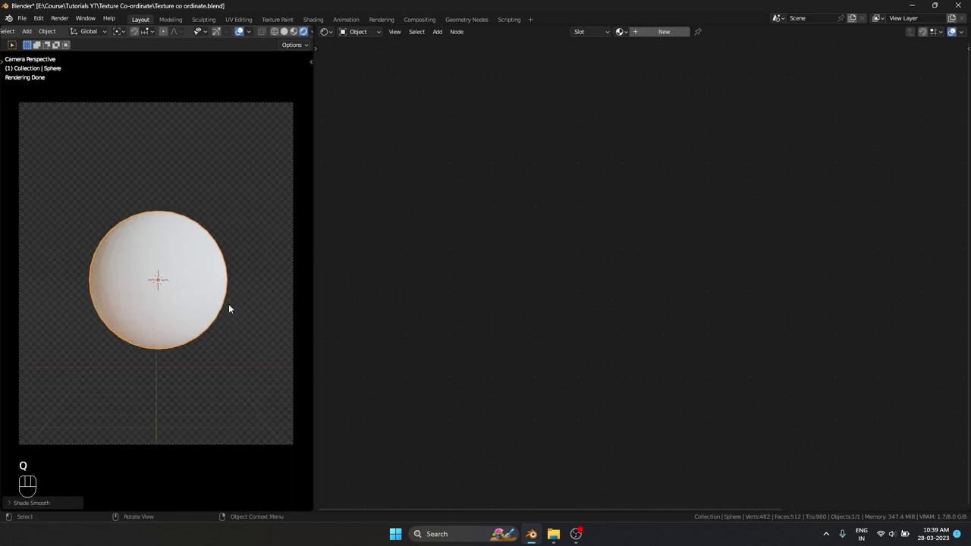
left_click(193, 267)
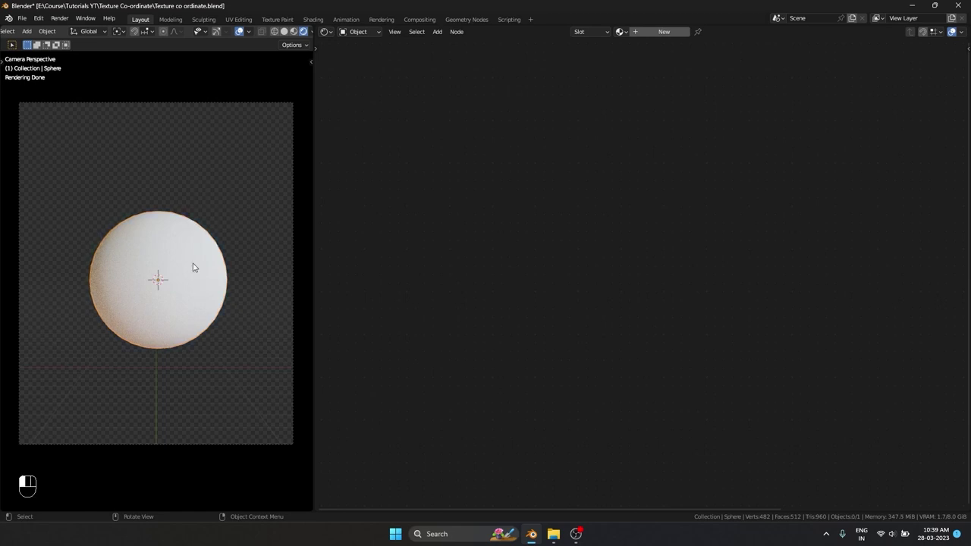
Create a new material for the sphere, bring in the Marble01_2K_BaseColor image as a texture node and preview it on the surface.
left_click(647, 32)
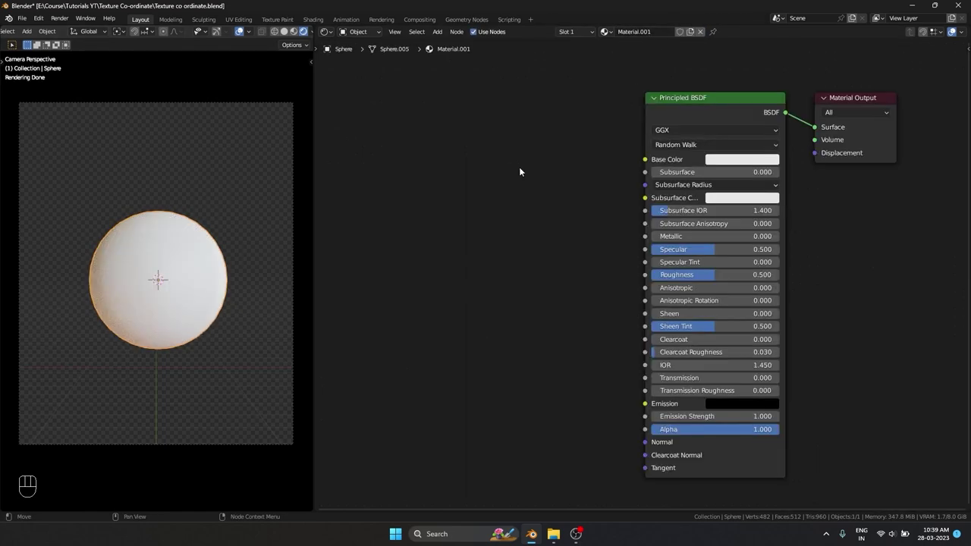
left_click(554, 534)
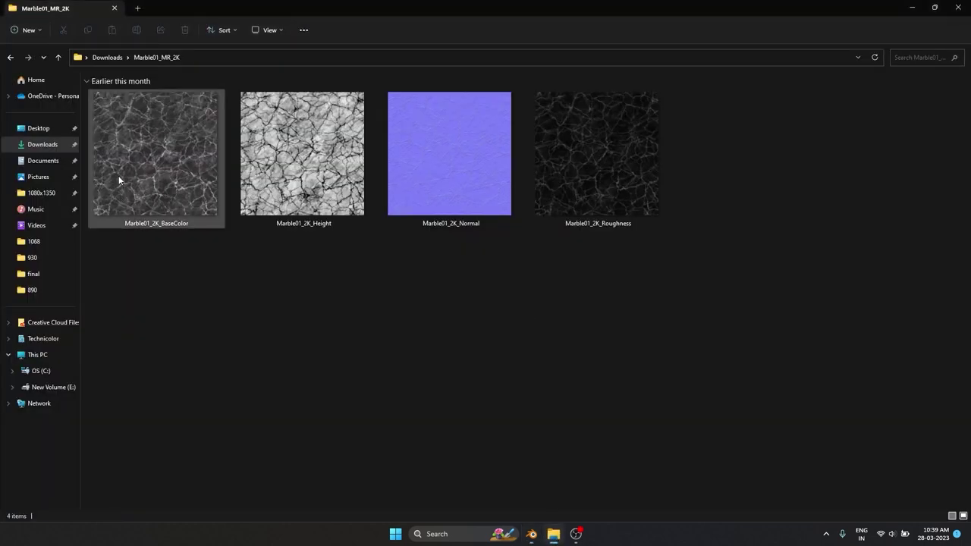
left_click_drag(174, 223, 476, 144)
left_click(454, 138, "ctrl+shift")
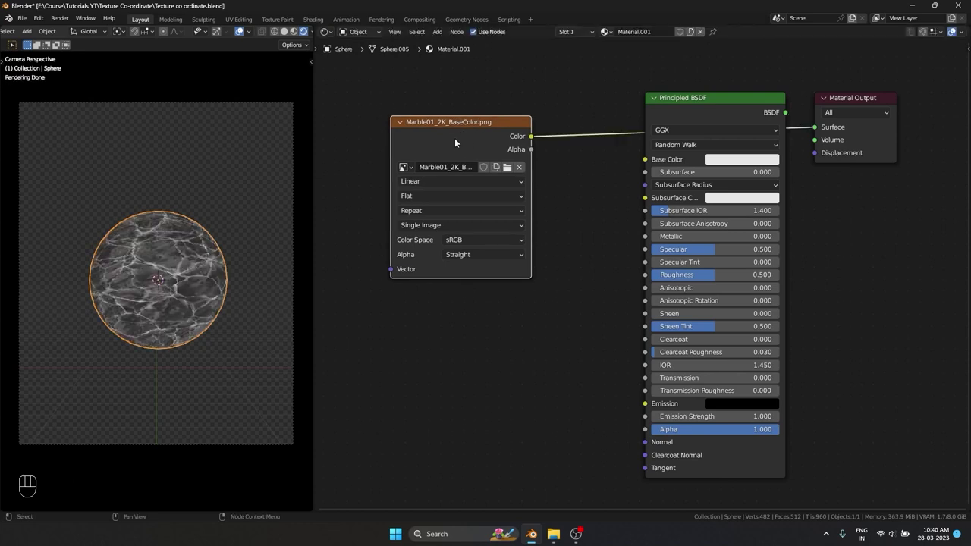
middle_click_drag(187, 241, 311, 289)
Add Texture Coordinate and Mapping nodes in front of the marble image texture and tidy the node placement.
left_click(497, 339)
left_click_drag(449, 134, 518, 141)
key("ctrl+t")
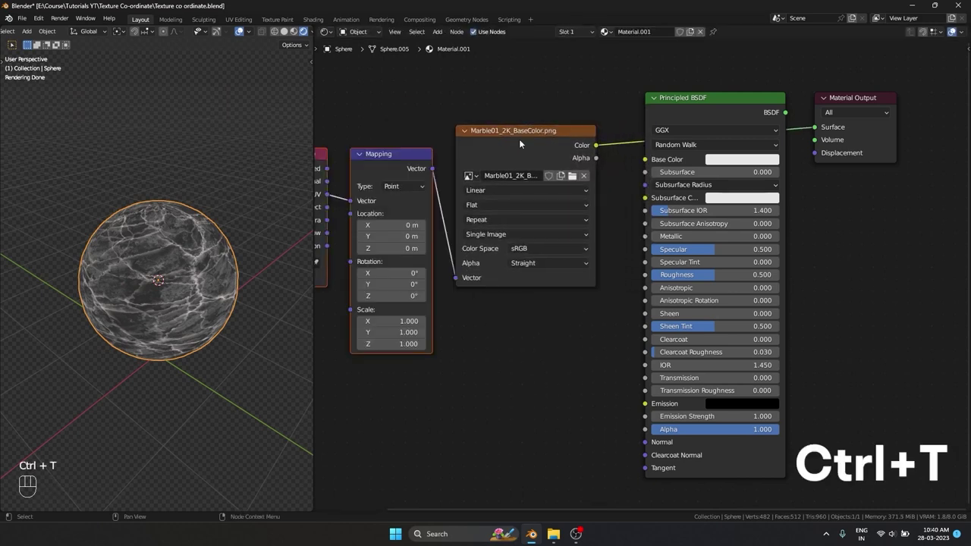
middle_click_drag(418, 110, 557, 110)
left_click_drag(526, 154, 512, 134)
Open the Preferences and search for "node".
left_click(38, 18)
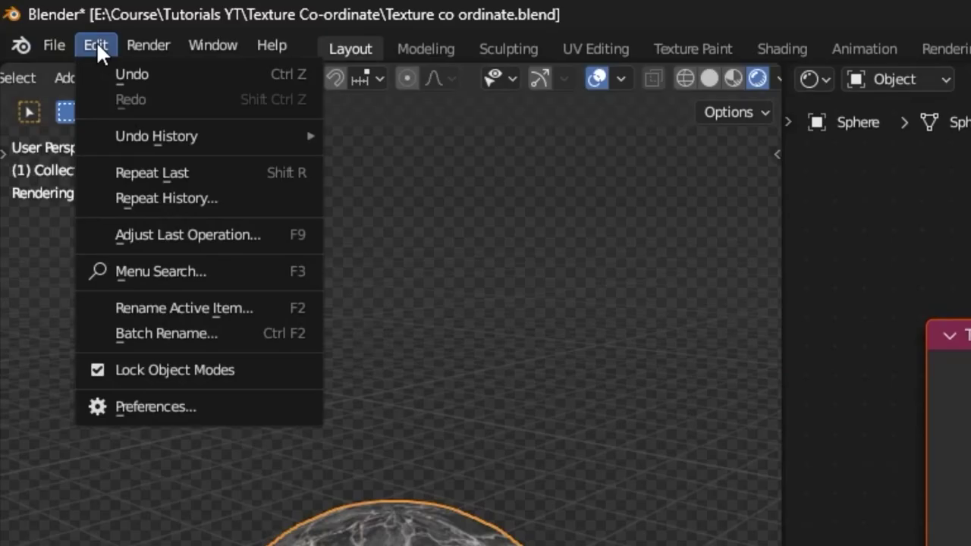
left_click(89, 169)
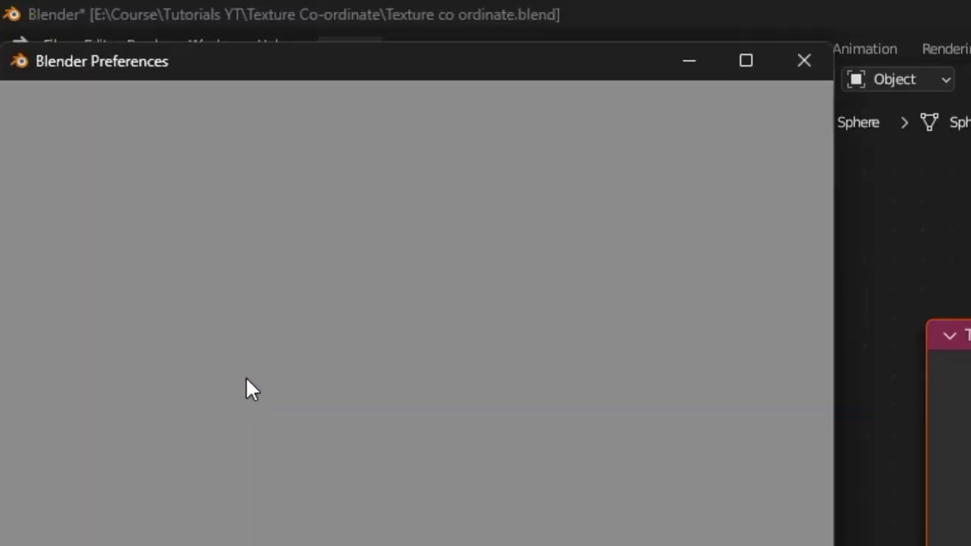
left_click(726, 134)
type("noe")
key("BackSpace")
key("BackSpace")
type("ode")
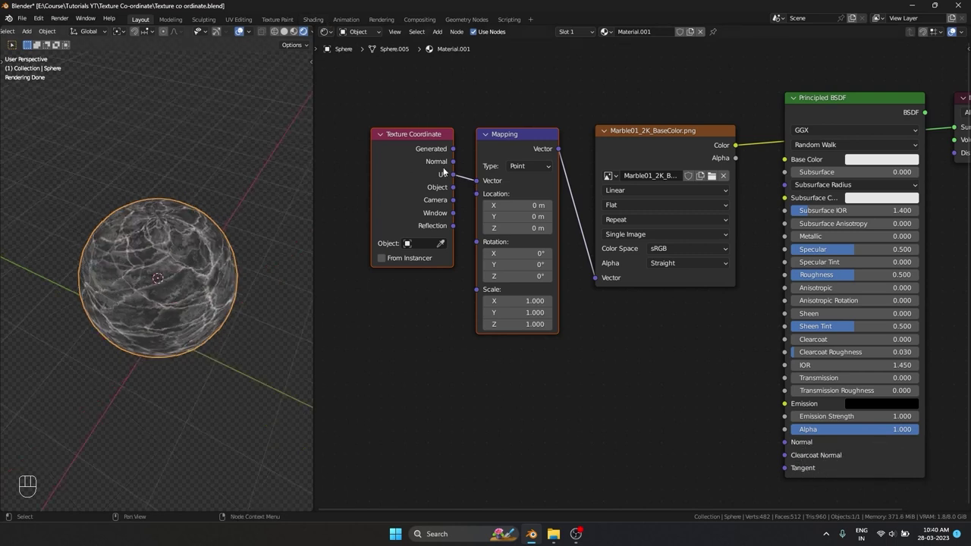
Connect the Texture Coordinate node's Generated output to the Mapping node's Vector input.
left_click(429, 428)
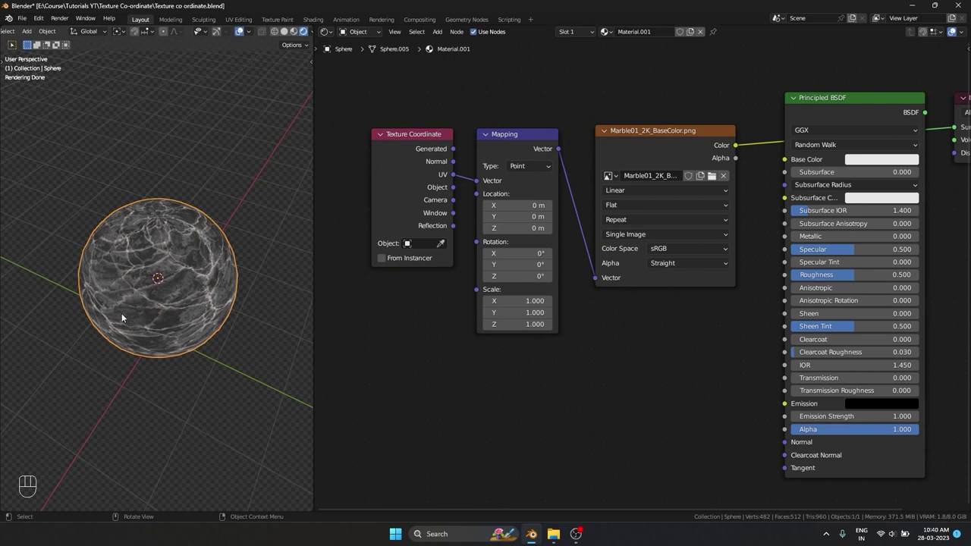
middle_click_drag(125, 272, 167, 281)
left_click_drag(453, 149, 476, 182)
mouse_move(189, 302)
middle_mouse_down()
mouse_move(232, 212)
mouse_move(188, 276)
mouse_move(256, 213)
mouse_move(160, 281)
mouse_move(242, 296)
mouse_move(182, 302)
mouse_move(239, 239)
mouse_move(248, 205)
mouse_move(190, 353)
mouse_move(209, 203)
mouse_move(162, 265)
mouse_move(228, 285)
mouse_move(189, 283)
mouse_move(191, 294)
middle_mouse_up()
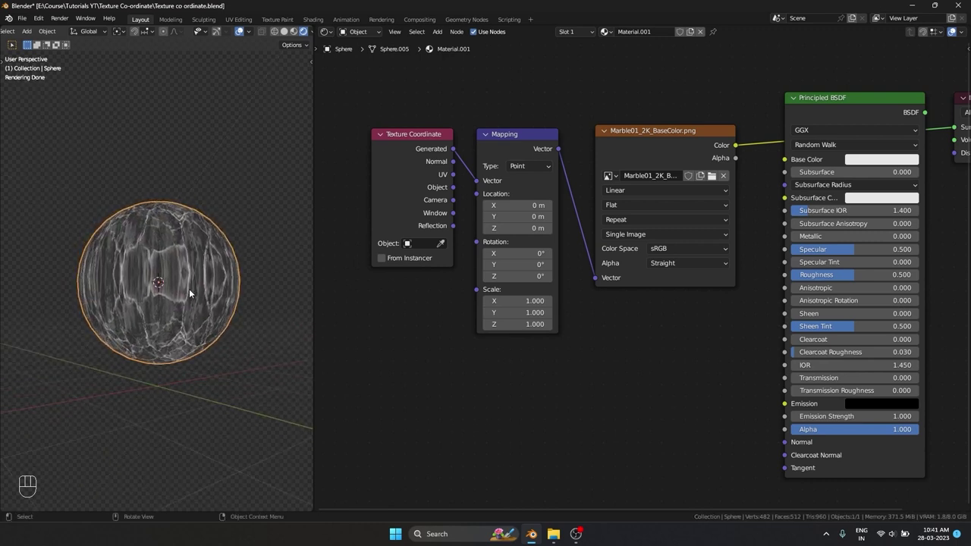
Examine how the Generated coordinates project the marble onto the sphere from the top, the bottom and around its sides.
key("KP_7")
scroll(189, 293, "up", 2)
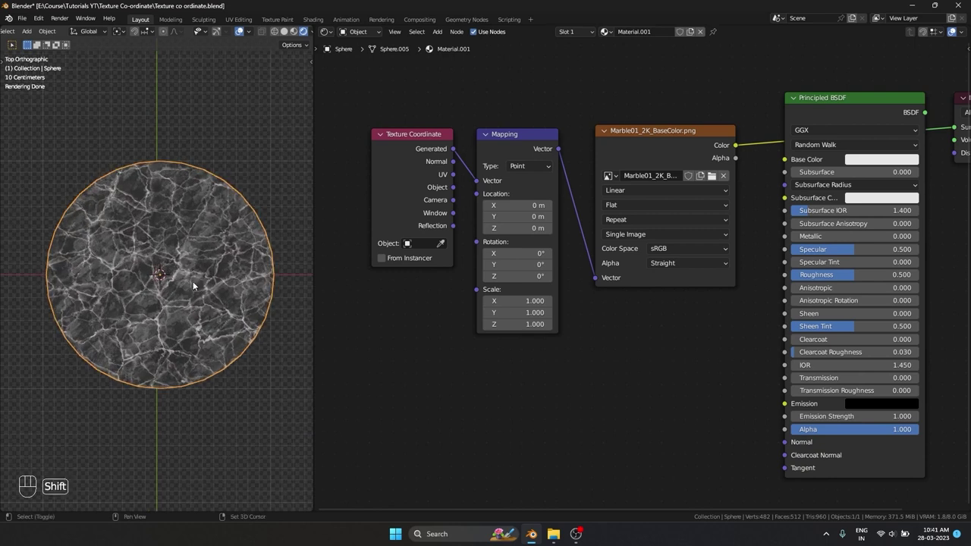
middle_click_drag(192, 281, 167, 282, "shift")
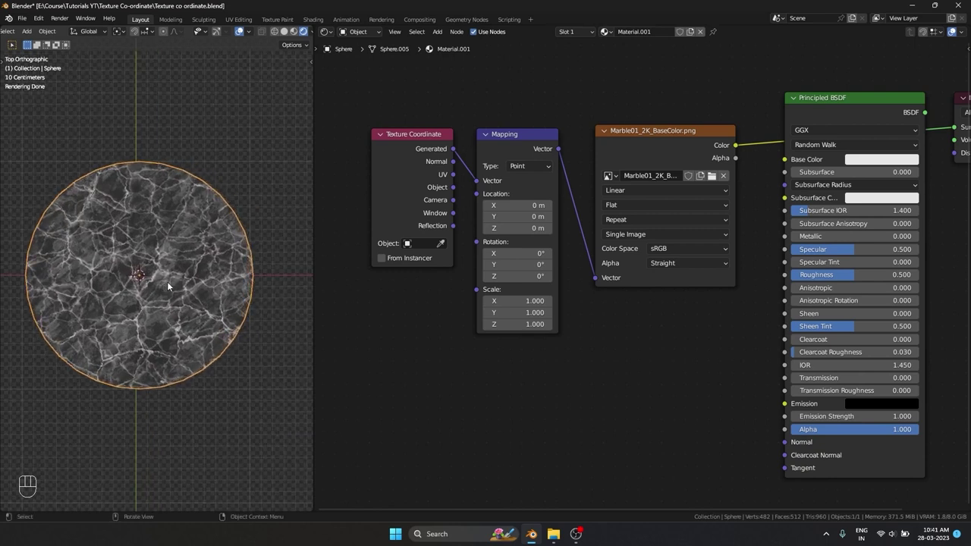
key("shift+KP_7")
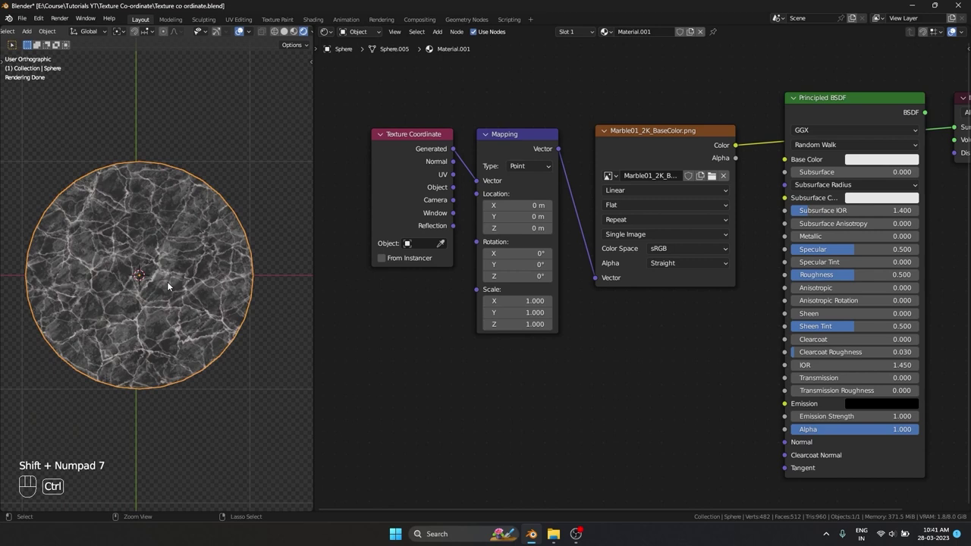
key("ctrl+KP_7")
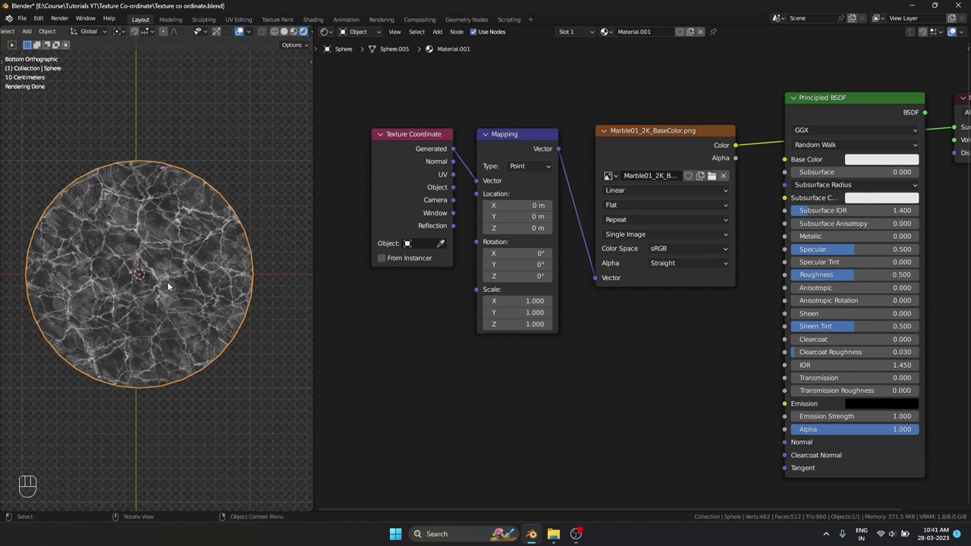
key("KP_7")
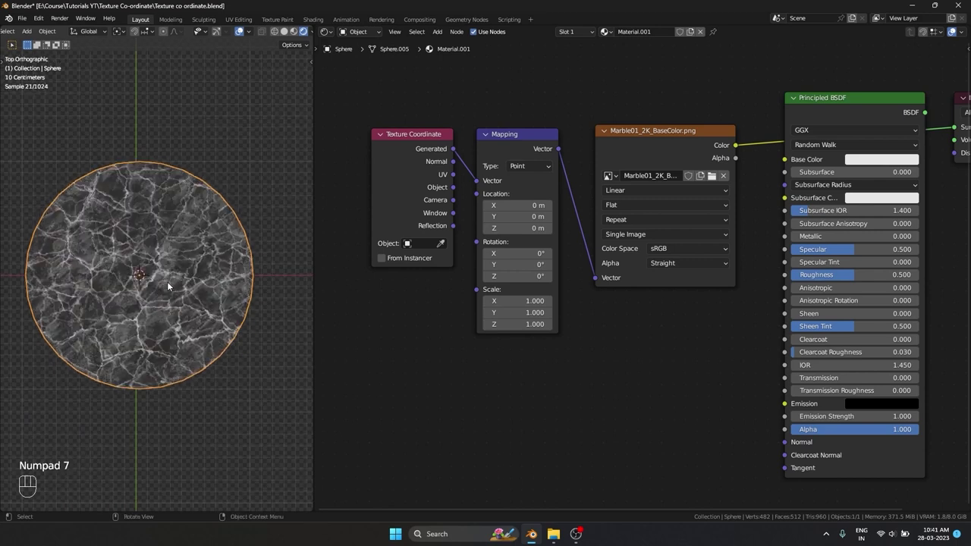
key("ctrl+KP_7")
key("KP_7")
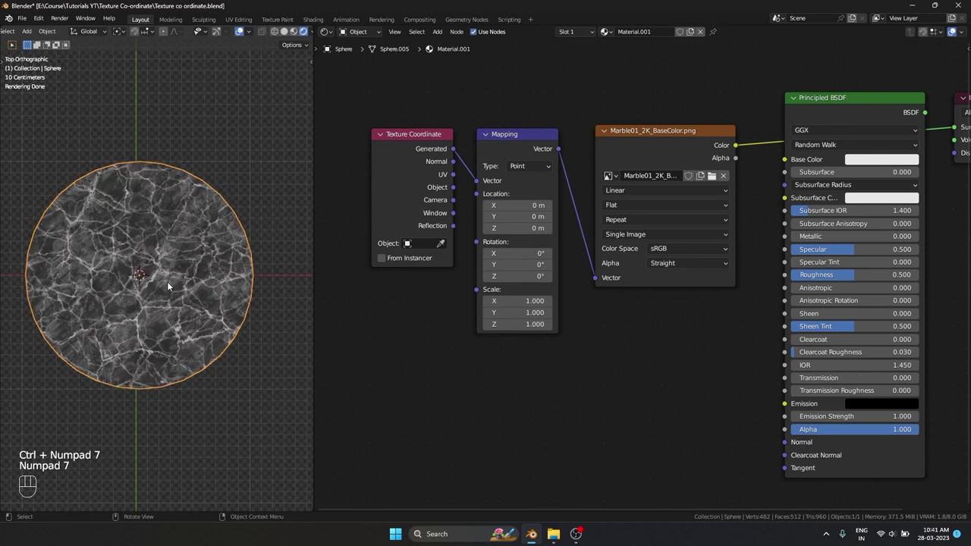
middle_click_drag(167, 289, 182, 255)
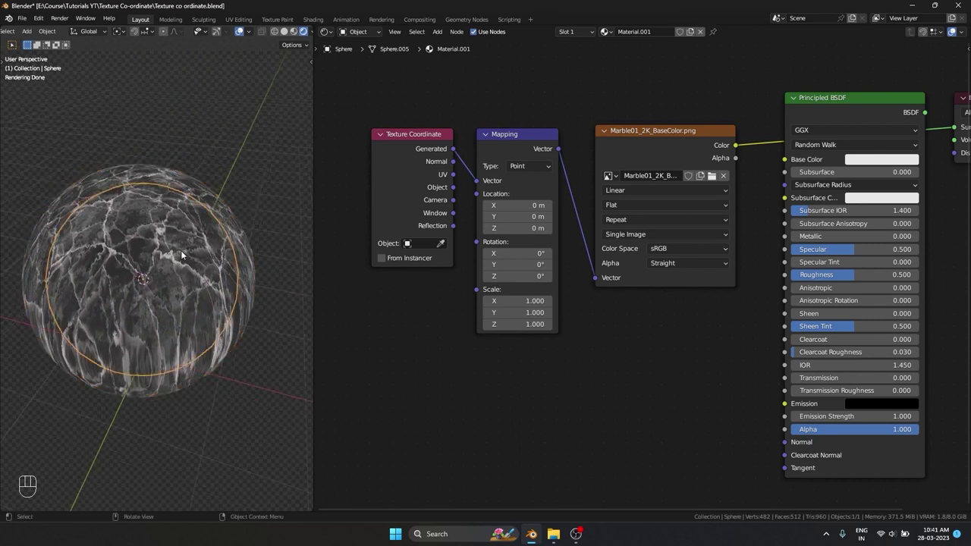
middle_click_drag(155, 334, 109, 370)
middle_click_drag(146, 301, 111, 346)
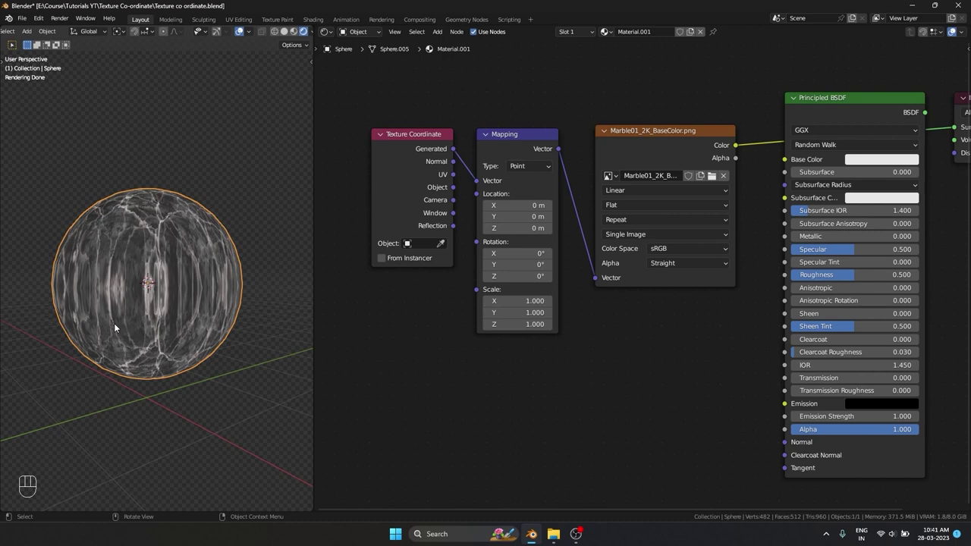
scroll(115, 328, "up", 2)
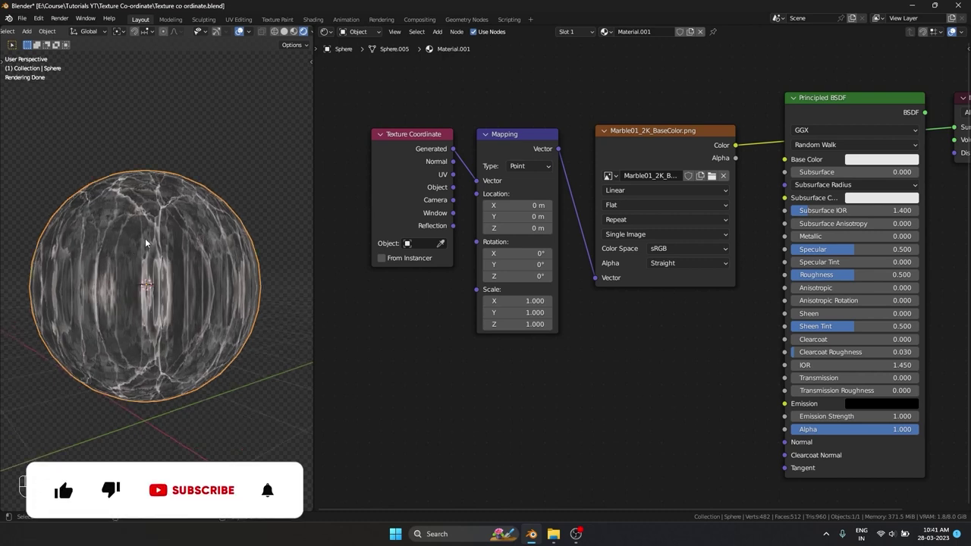
middle_click_drag(153, 316, 181, 332)
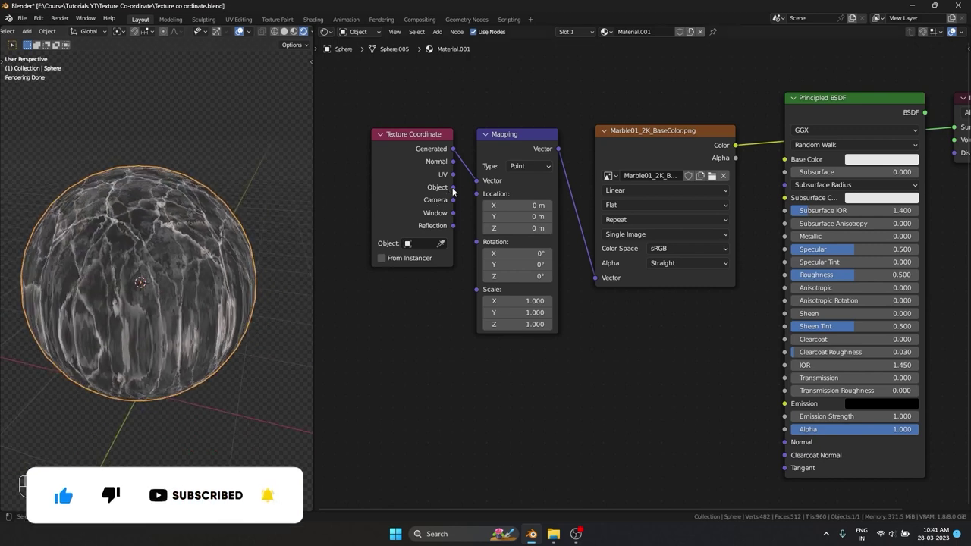
Connect the Texture Coordinate node's UV output to the Mapping vector and inspect the marble around the sphere.
left_click_drag(481, 181, 481, 181)
mouse_move(201, 313)
middle_mouse_down()
mouse_move(205, 351)
mouse_move(185, 323)
middle_mouse_up()
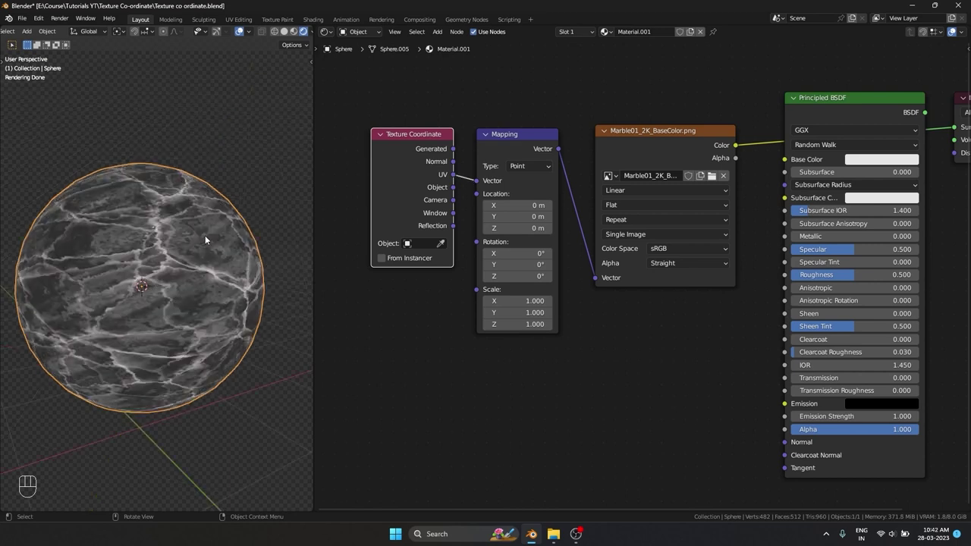
middle_click_drag(169, 255, 108, 329)
middle_click_drag(169, 346, 236, 289)
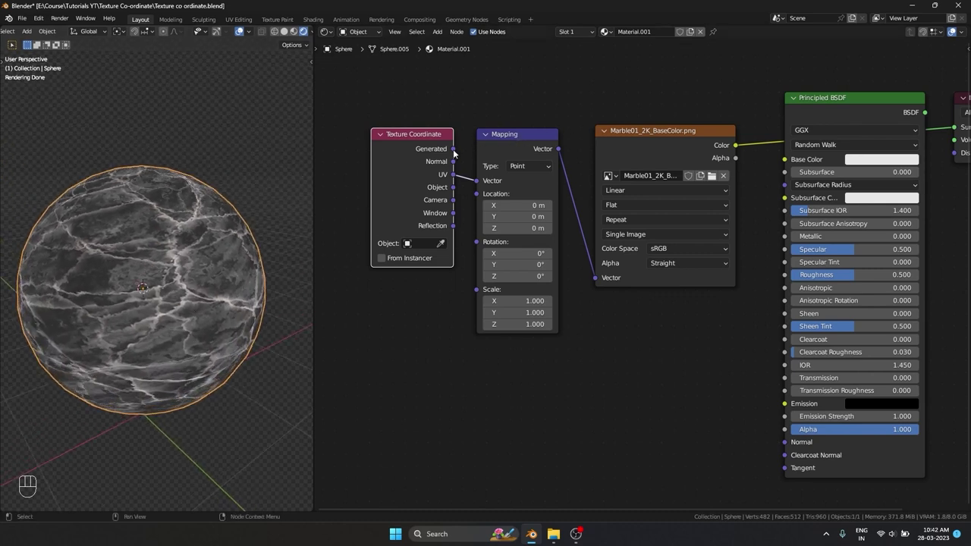
Connect the Generated output to the Mapping vector and set the image texture's projection to Box.
left_click_drag(454, 150, 477, 181)
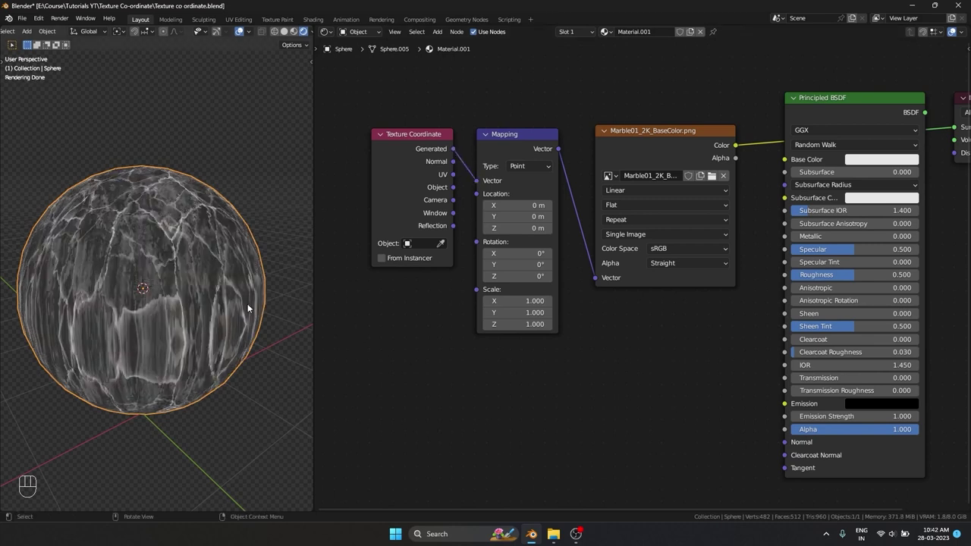
left_click(622, 205)
left_click(628, 229)
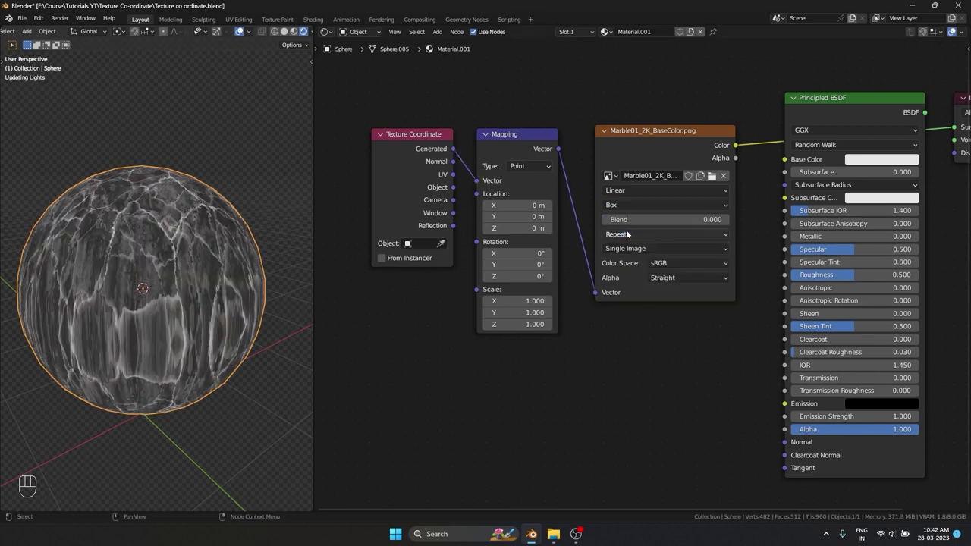
middle_click_drag(228, 337, 229, 314)
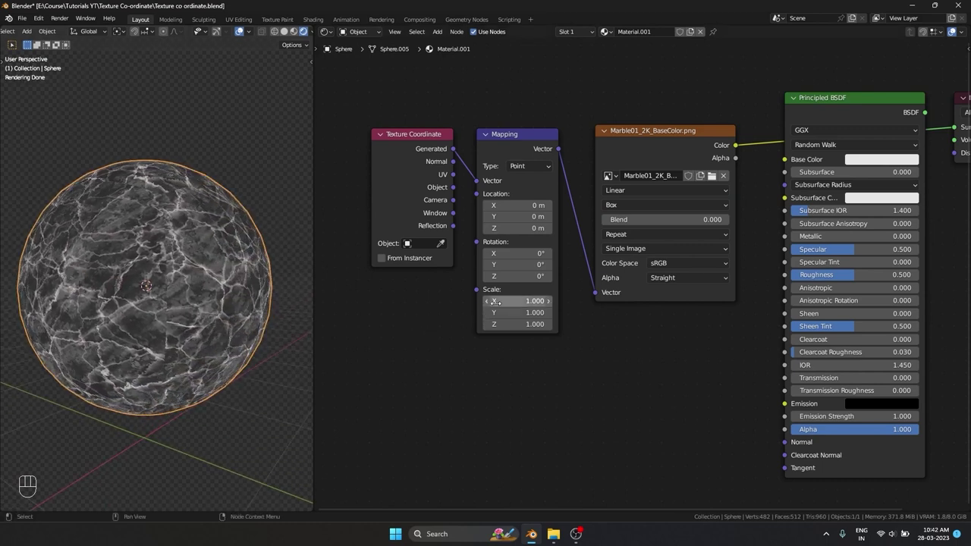
Set the Mapping node's X, Y and Z scale to -0.100 and inspect the sphere from the top and bottom.
key("ctrl+z")
left_click_drag(517, 301, 492, 301)
scroll(199, 296, "down", 2)
middle_click_drag(199, 296, 202, 272)
key("KP_7")
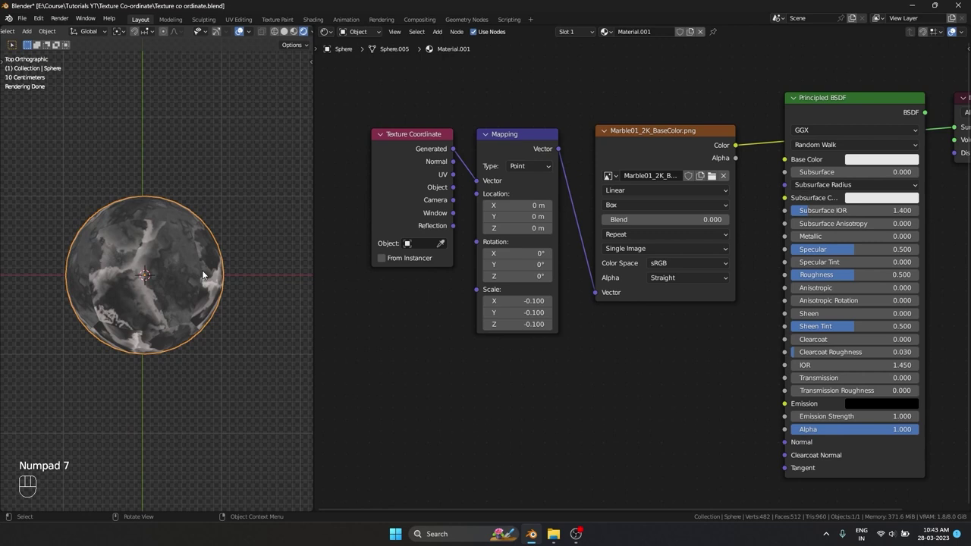
key("ctrl+KP_7")
middle_click_drag(202, 270, 211, 326)
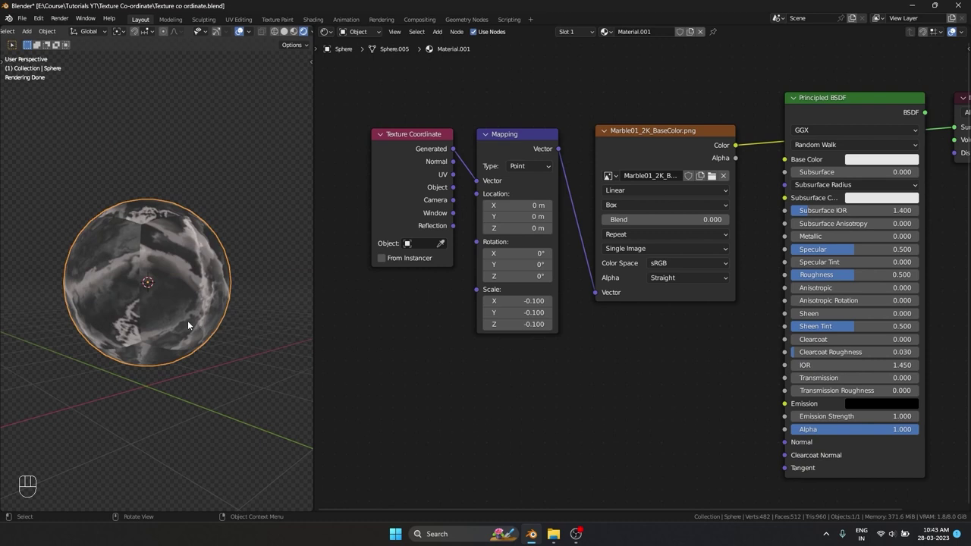
Add a cube at the sphere's centre and scale it so the sphere bulges through its faces.
middle_click_drag(158, 301, 155, 328)
scroll(156, 327, "up", 1)
key("shift+a")
mouse_move(156, 329)
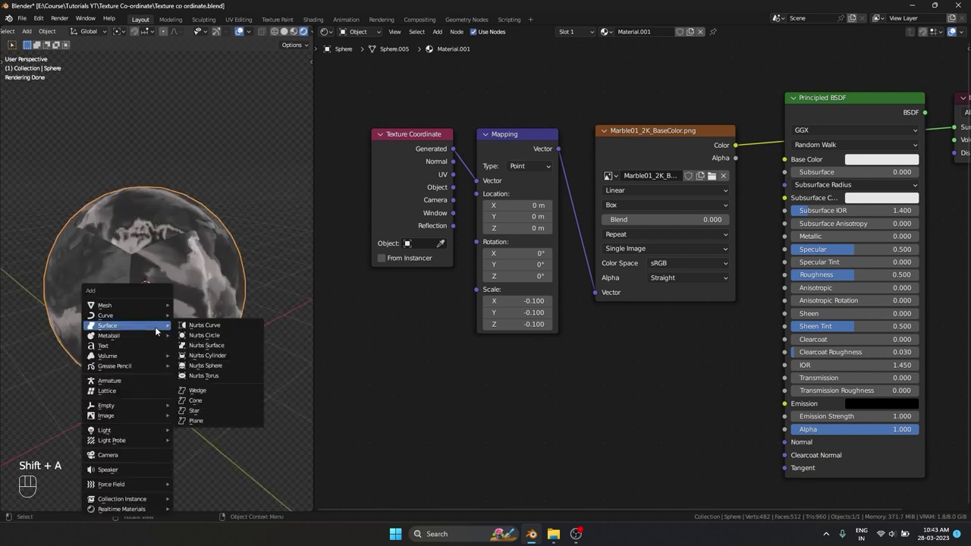
mouse_move(106, 305)
left_click(190, 76)
key("s")
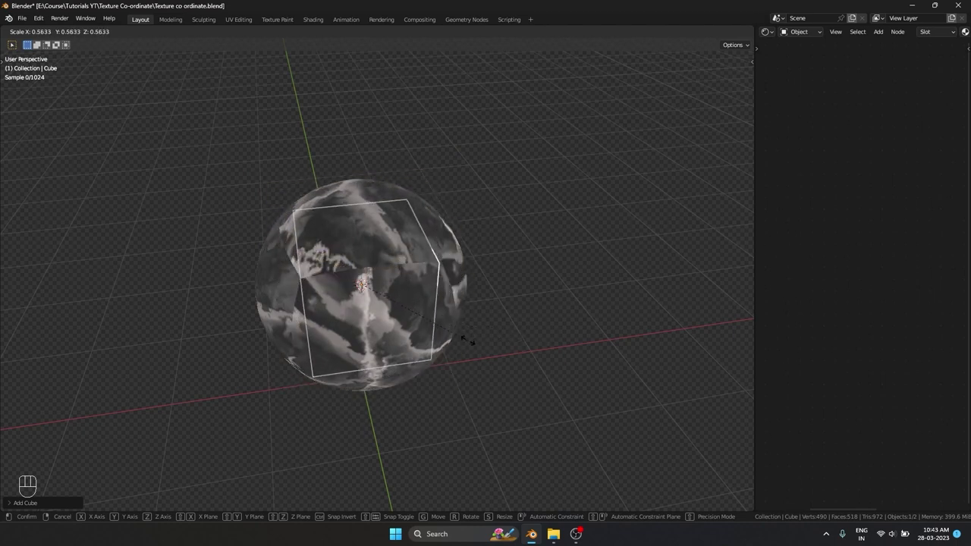
left_click(499, 336)
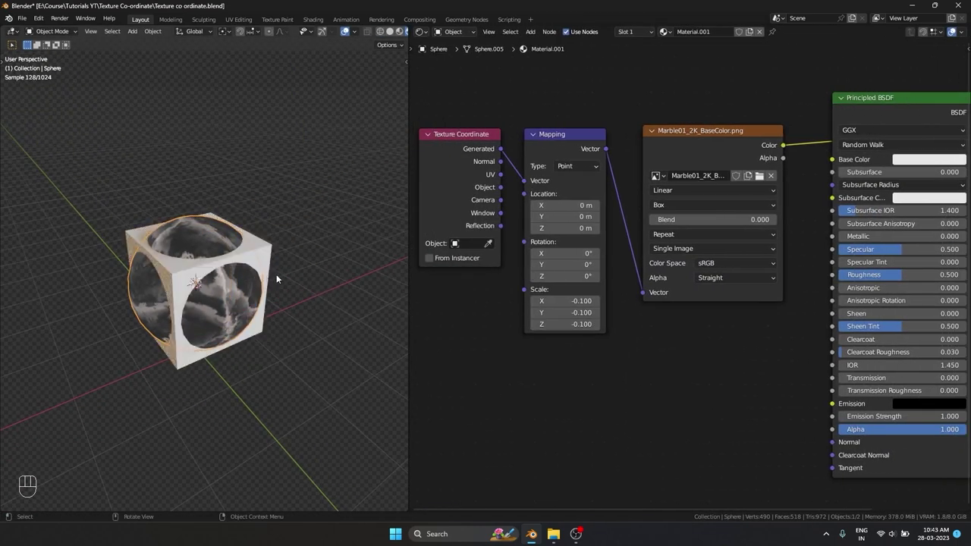
Try scaling the cube to different sizes around the sphere to demonstrate the box projection.
mouse_move(707, 135)
left_mouse_down()
mouse_move(712, 125)
mouse_move(710, 133)
left_mouse_up()
middle_click_drag(150, 346, 258, 334)
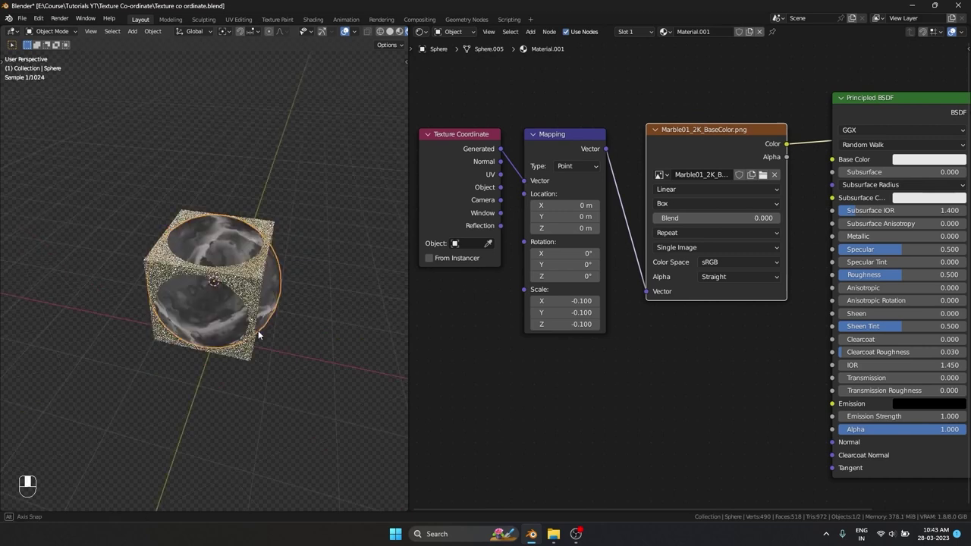
left_click(250, 287)
key("s")
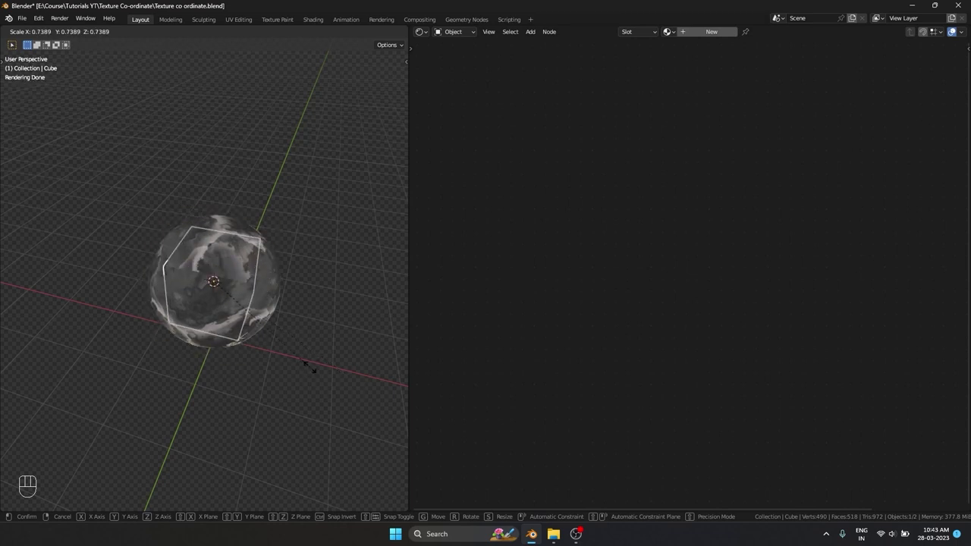
right_click(309, 368)
scroll(301, 332, "up", 7)
key("s")
right_click(344, 369)
scroll(344, 369, "down", 3)
middle_click_drag(344, 369, 301, 361)
key("s")
right_click(319, 360)
Hide the viewport overlays and delete the cube around the sphere.
key("shift+alt+z")
key("s")
right_click(288, 322)
key("x")
left_click(275, 311)
scroll(275, 311, "down", 3)
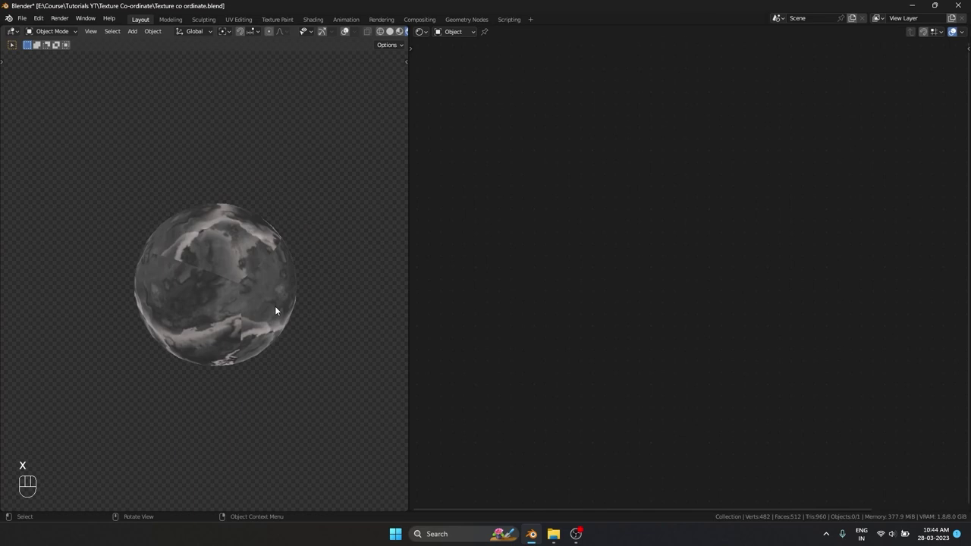
Select the sphere and set the marble image texture's Box projection blend to 0.164.
left_click(275, 306)
middle_click_drag(273, 308, 253, 275)
scroll(252, 275, "up", 1)
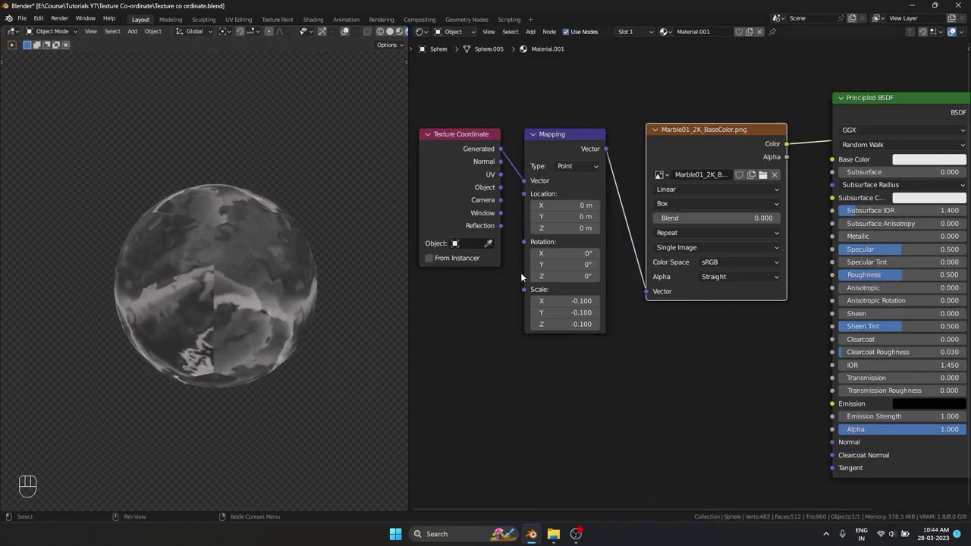
middle_click_drag(156, 282, 148, 307)
left_click_drag(685, 219, 706, 218)
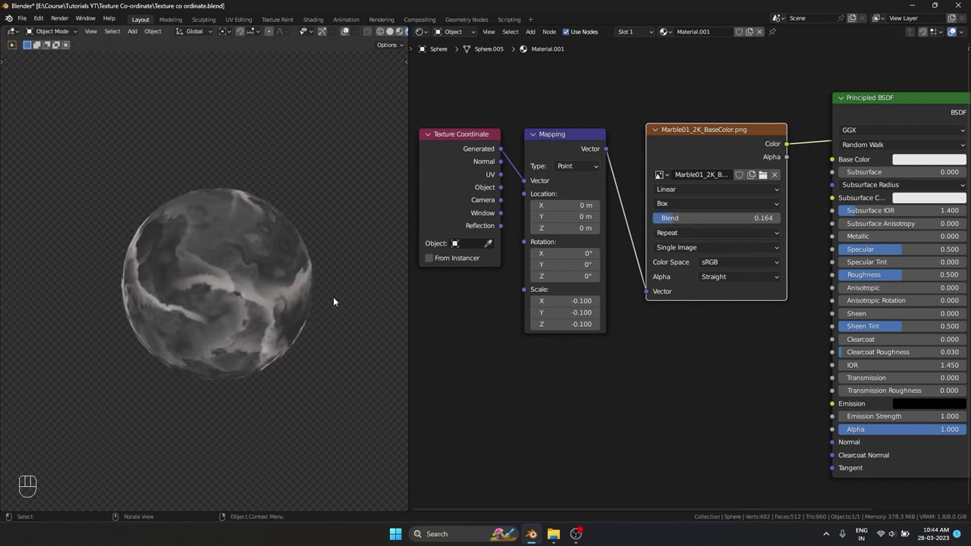
Set the Mapping node's X, Y and Z scale to 1.800 and inspect the blended texture around the sphere.
middle_click_drag(331, 300, 250, 319)
left_click_drag(581, 301, 651, 324)
middle_click_drag(90, 268, 143, 304)
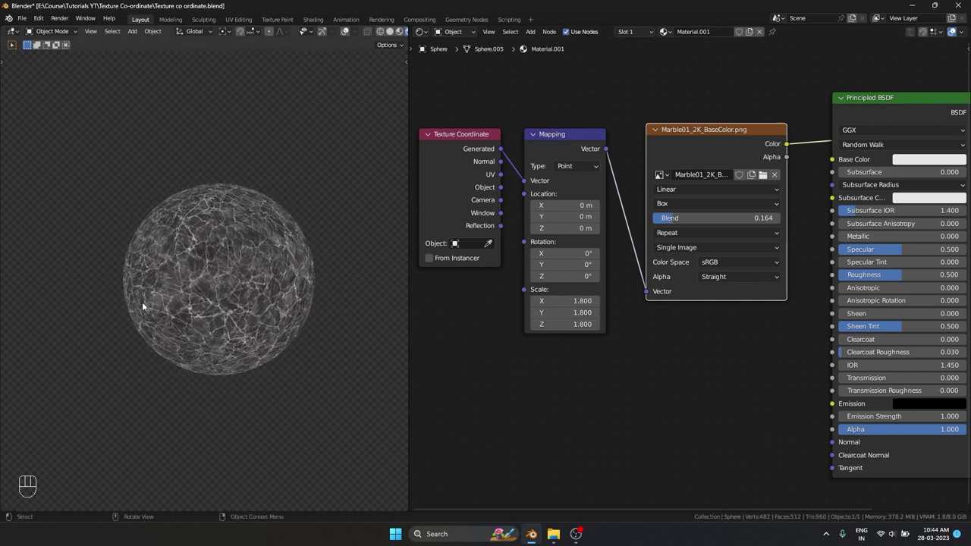
Connect the Texture Coordinate's Object output to the Mapping node's Vector and set its X, Y and Z scale to 0.500.
left_click_drag(500, 187, 521, 182)
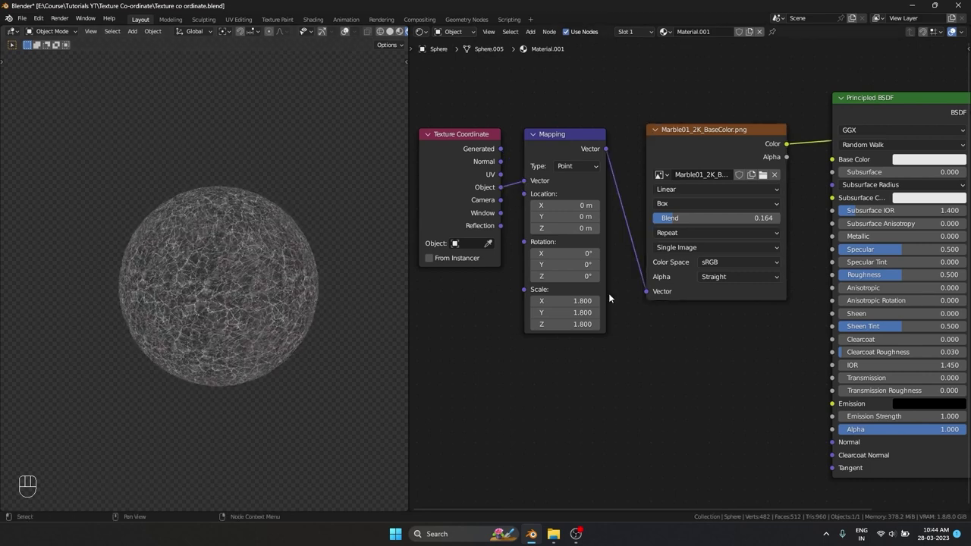
left_click_drag(578, 301, 480, 324)
middle_click_drag(334, 311, 294, 319)
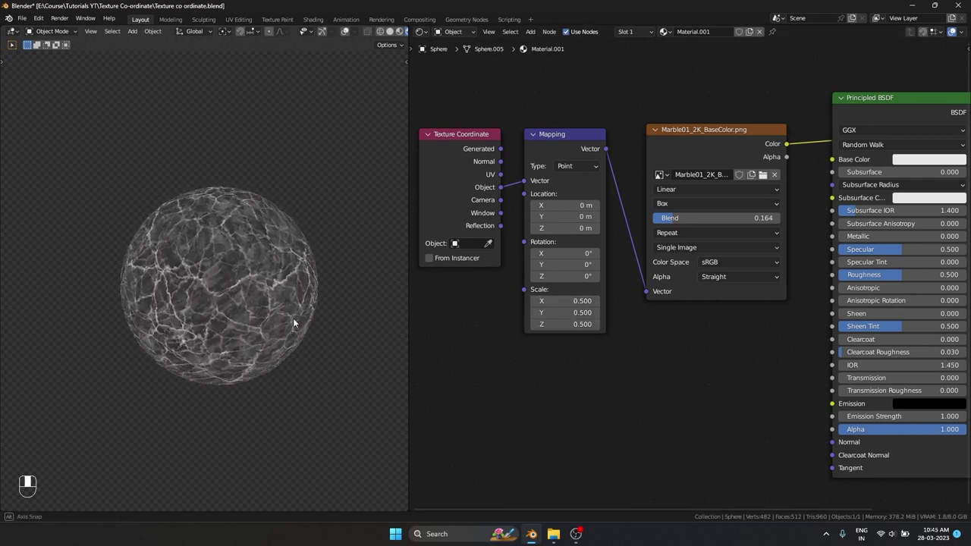
Connect the Camera output to the Mapping node's Vector and set the image texture's projection to Flat.
left_click_drag(500, 200, 523, 181)
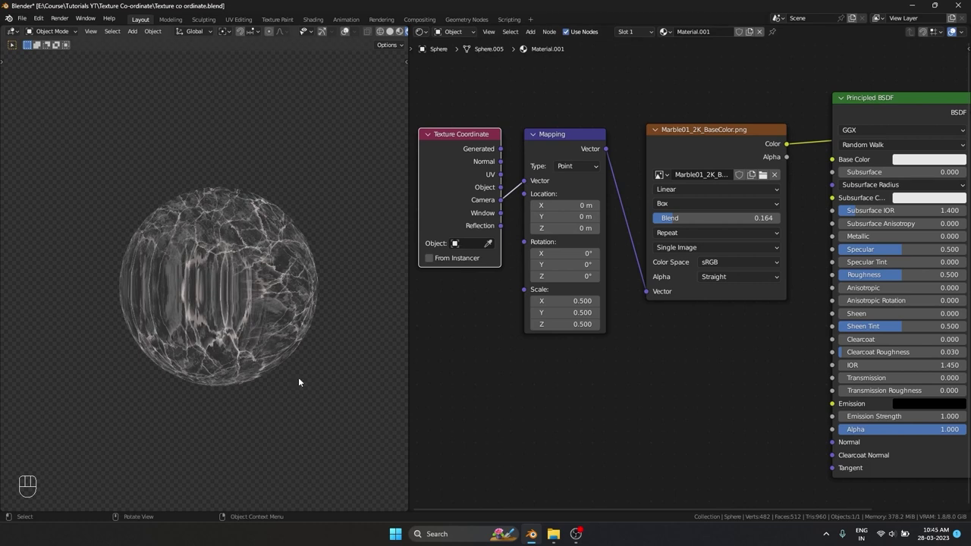
left_click(727, 203)
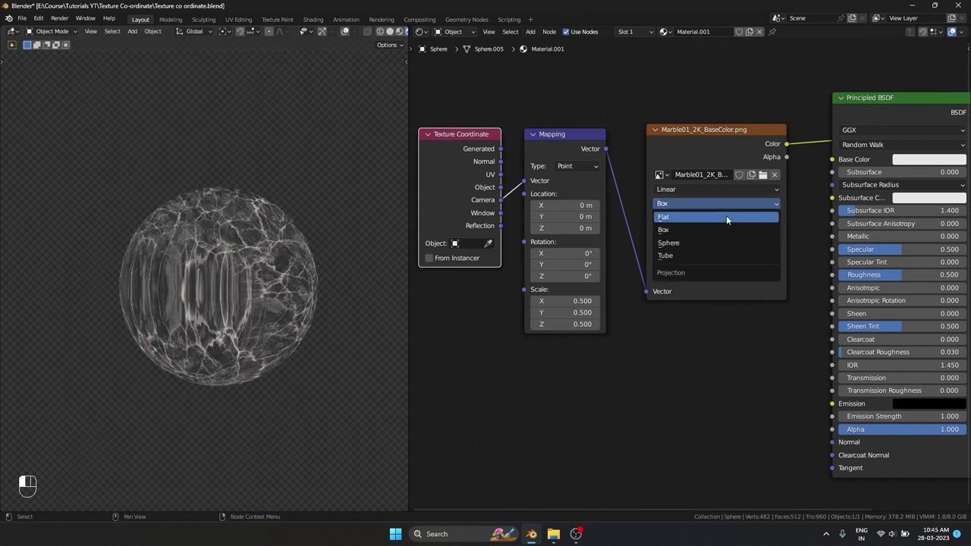
left_click(726, 216)
middle_click_drag(208, 327, 250, 349)
Try the Generated output on the Mapping node with Flat projection and reconnect the Camera output for comparison.
left_click_drag(501, 148, 524, 180)
middle_click_drag(261, 265, 318, 319)
left_click_drag(501, 200, 527, 182)
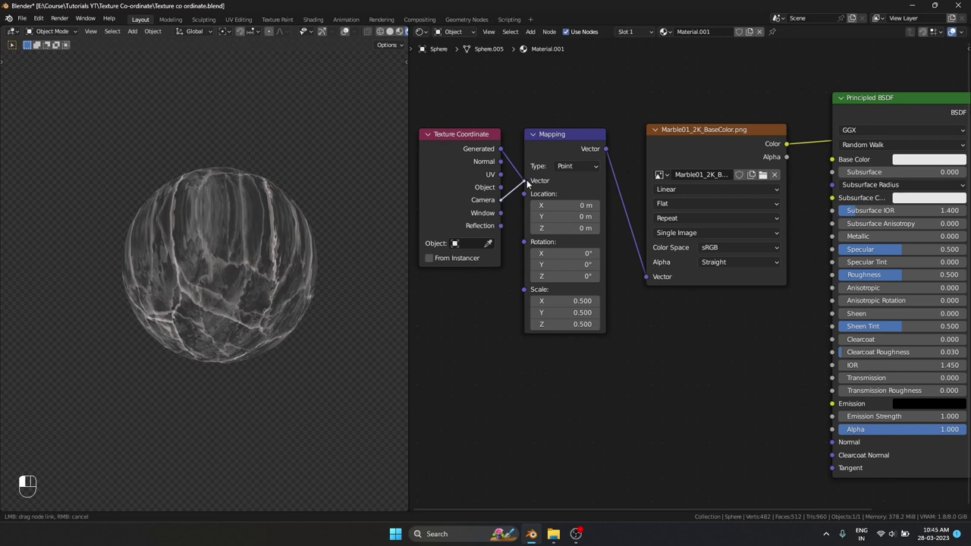
left_click_drag(527, 182, 523, 181)
middle_click_drag(241, 236, 256, 326)
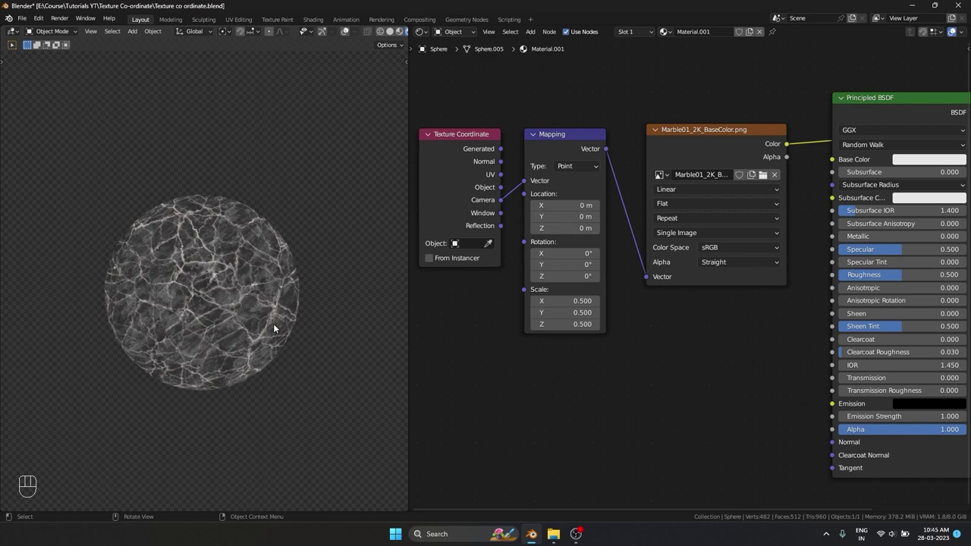
Try moving the sphere around the viewport to demonstrate Camera coordinates, cancelling each move.
key("g")
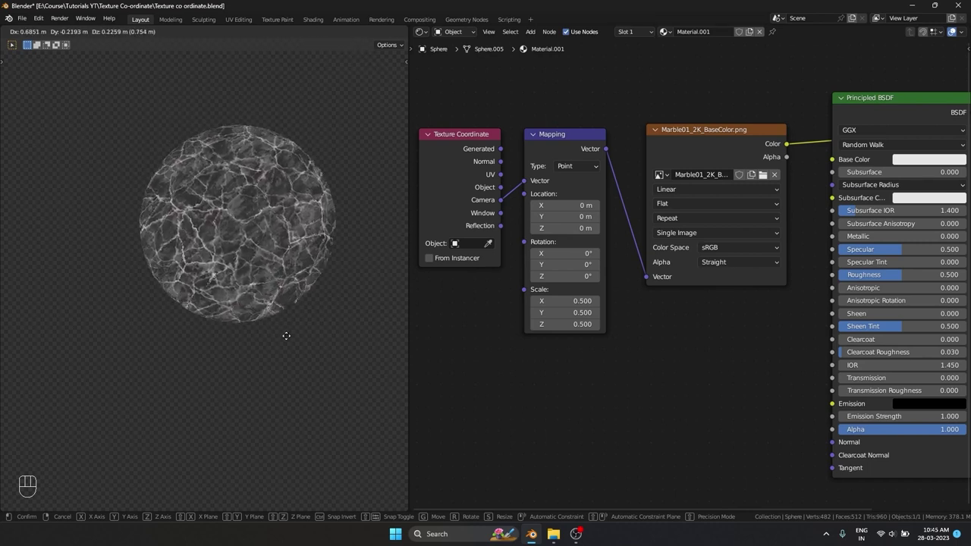
right_click(286, 337)
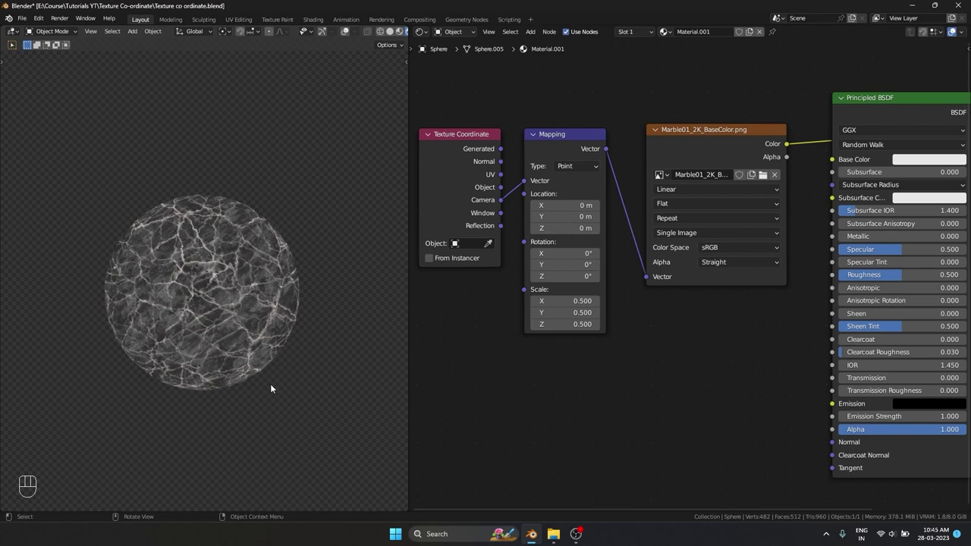
key("g")
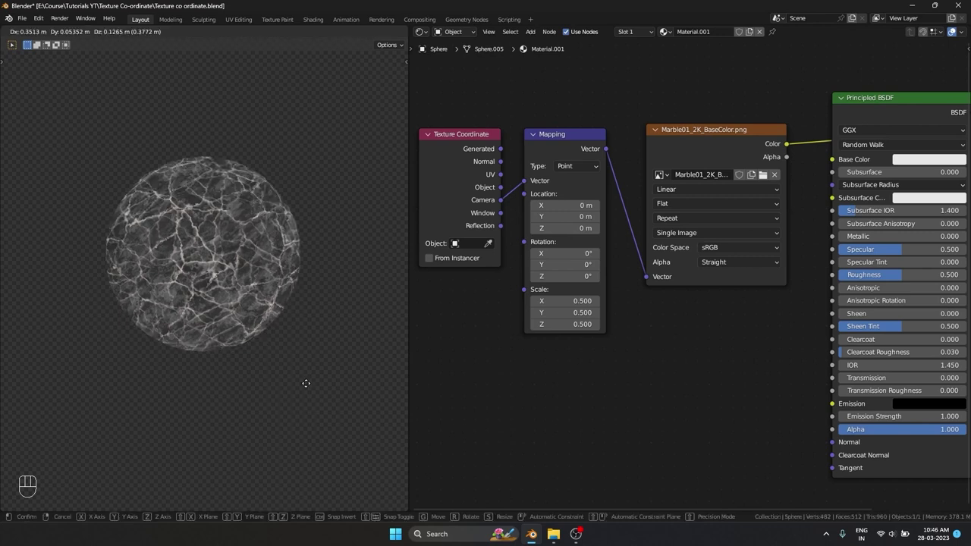
right_click(306, 383)
Feed the Mapping node from the Window output and compare it with the Object and Generated outputs.
left_click_drag(501, 213, 523, 180)
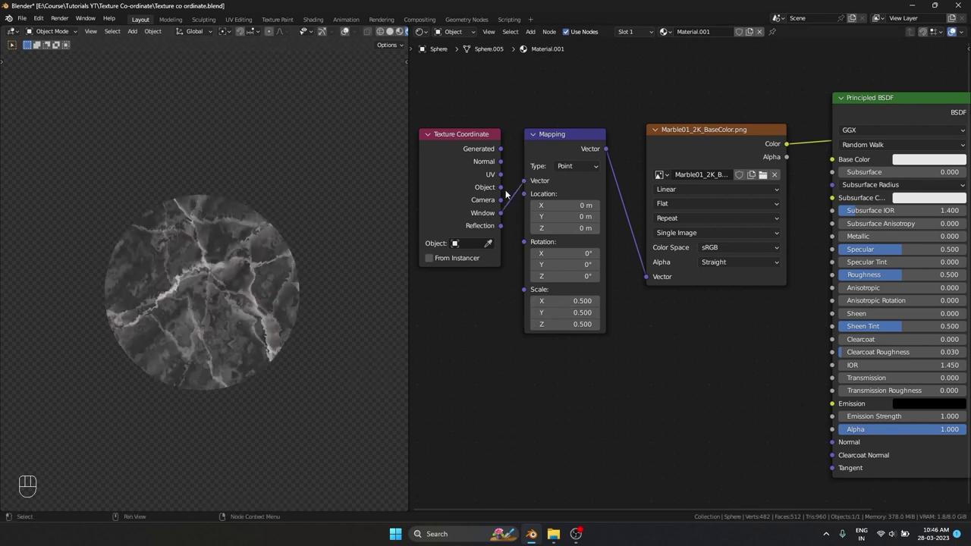
left_click_drag(500, 149, 521, 180)
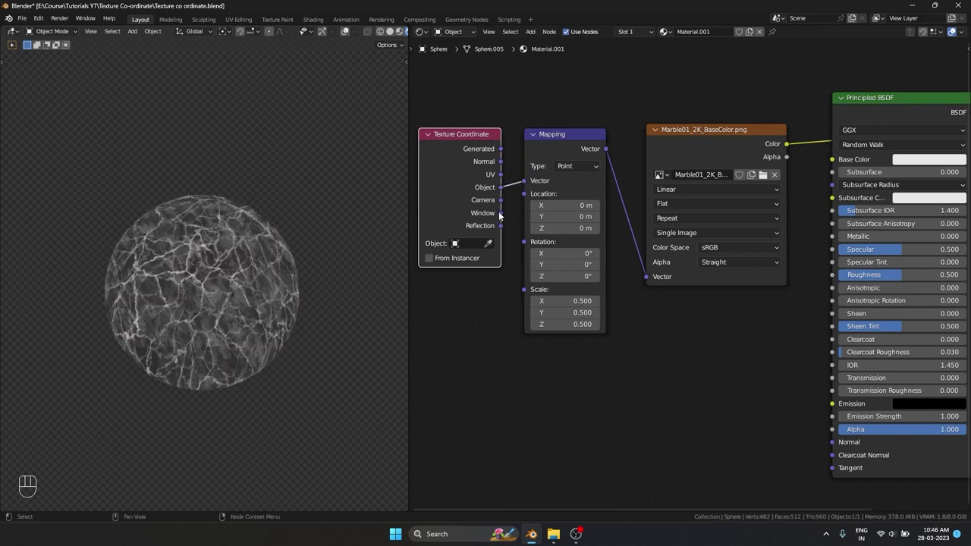
key("ctrl+z")
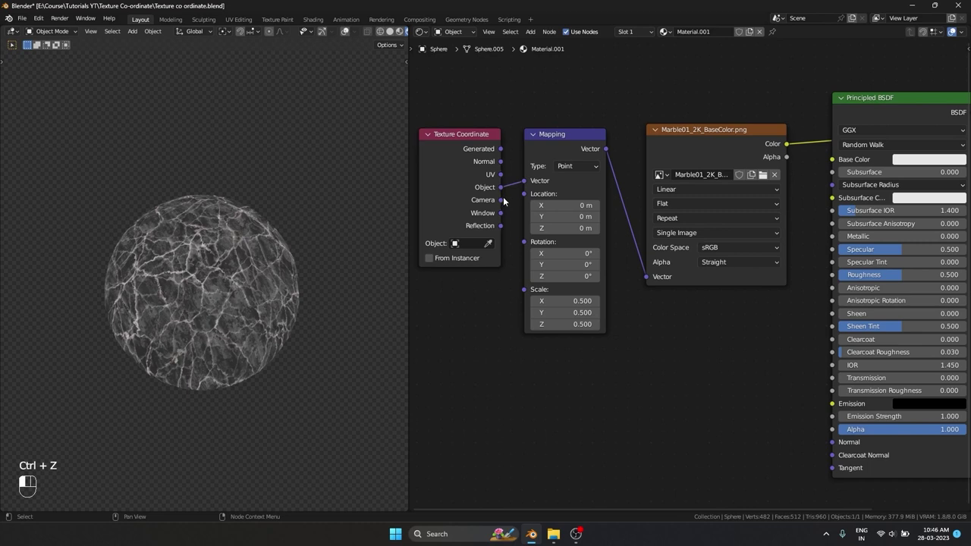
left_click_drag(501, 213, 525, 179)
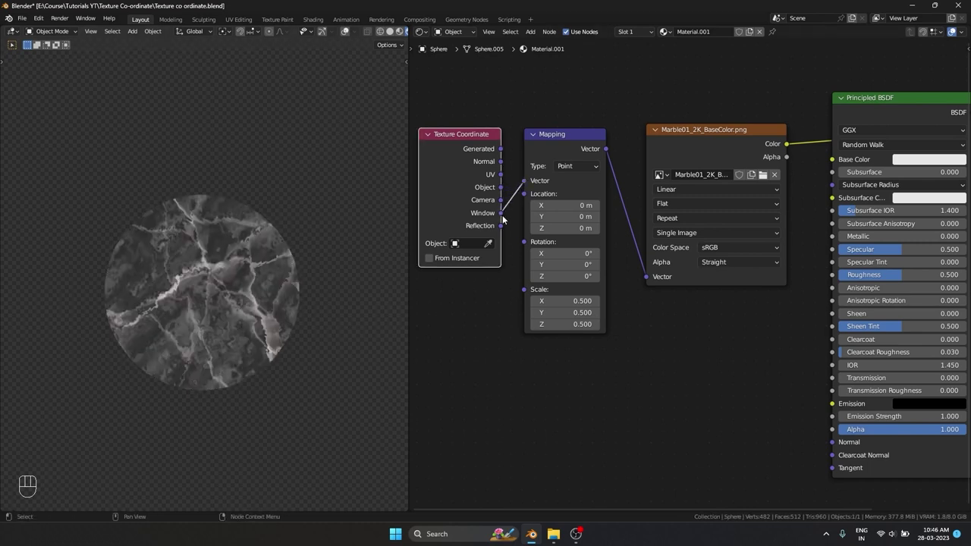
left_click_drag(500, 148, 526, 181)
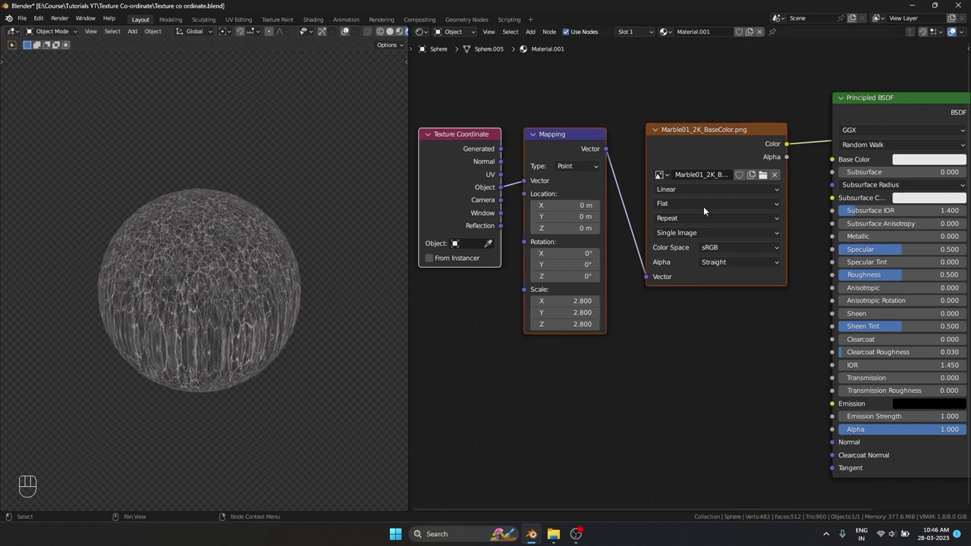
Replace the marble image texture with a Gradient Texture node wired from the Mapping node's Vector to the Principled BSDF's Base Color.
left_click(728, 220)
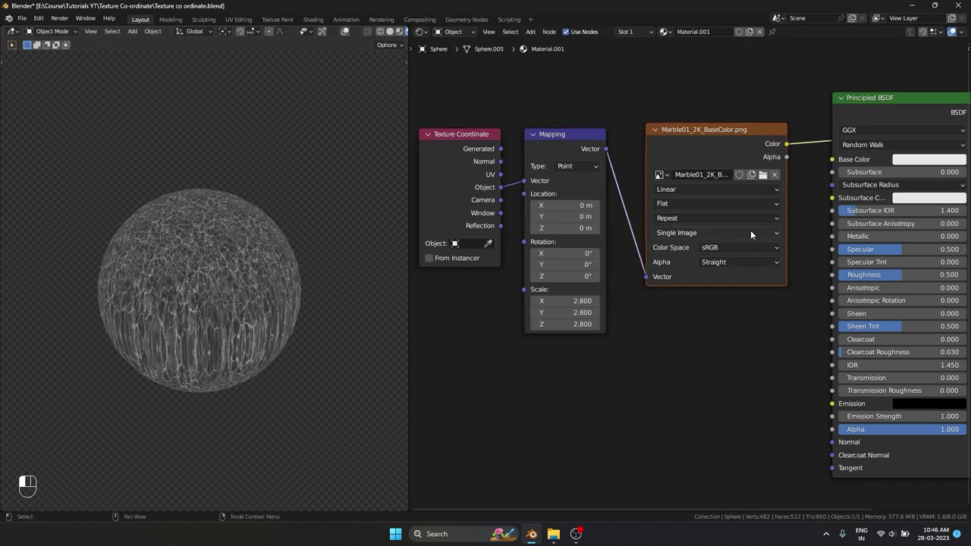
key("x")
key("shift+a")
type("gra")
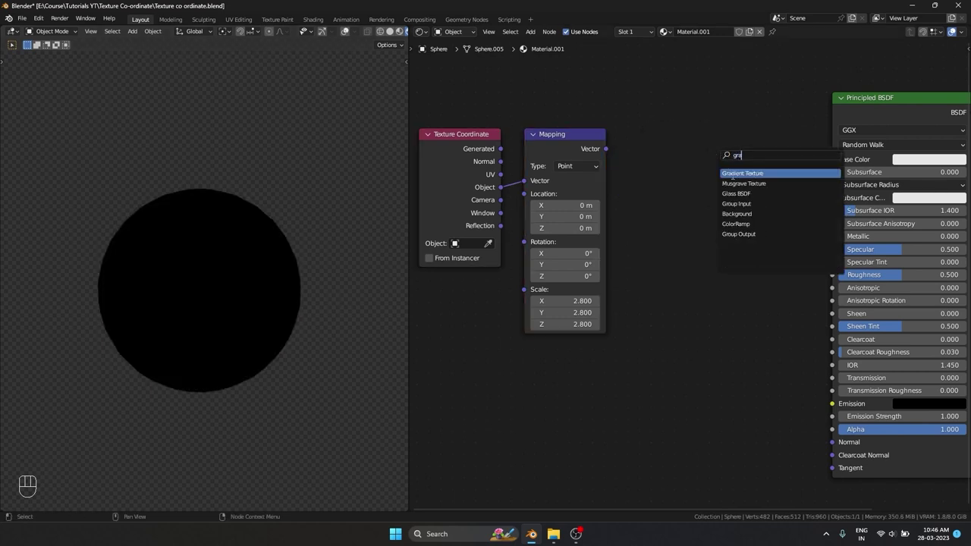
left_click(732, 173)
left_click(698, 176)
left_click_drag(606, 149, 691, 179)
left_click_drag(740, 161, 833, 160)
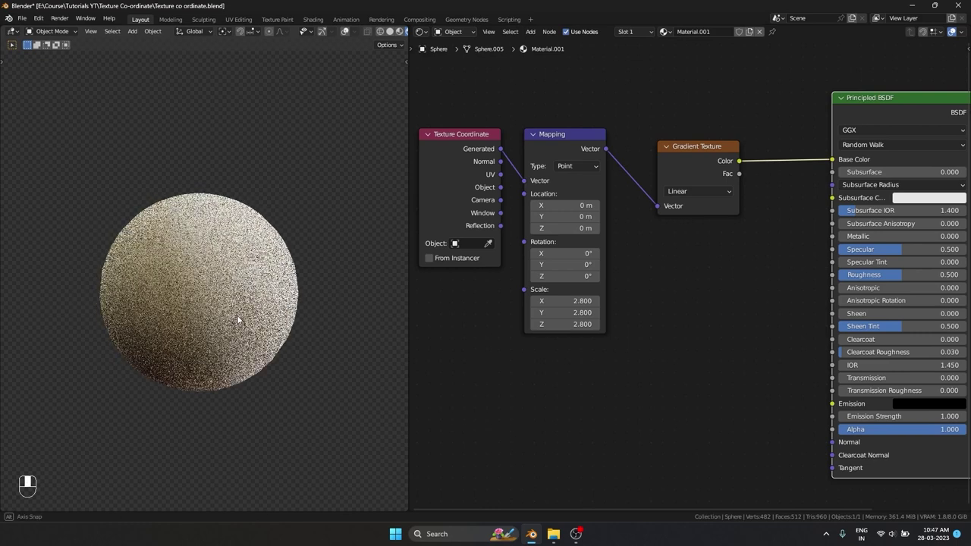
Preview the Gradient Texture on the sphere and set the Mapping node's X location to -1.7 m, undoing the other trial offsets.
left_click(696, 164, "ctrl+shift")
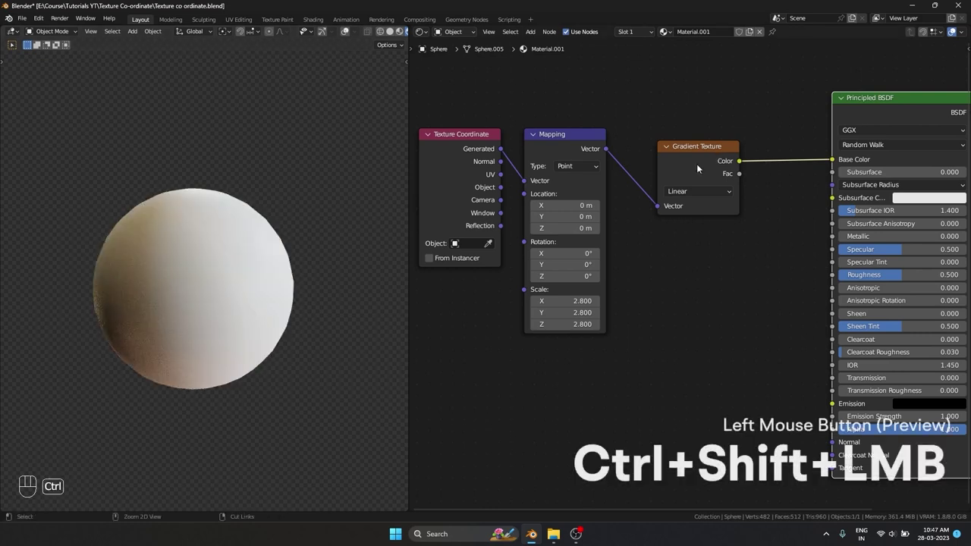
mouse_move(288, 333)
middle_mouse_down()
mouse_move(345, 325)
mouse_move(289, 333)
middle_mouse_up()
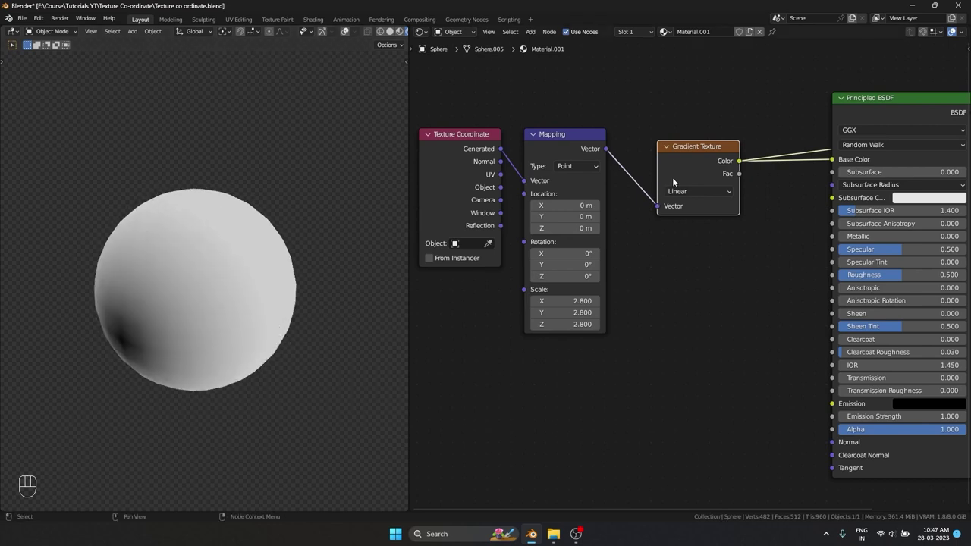
mouse_move(566, 205)
left_mouse_down()
mouse_move(585, 205)
mouse_move(553, 205)
mouse_move(565, 217)
left_mouse_up()
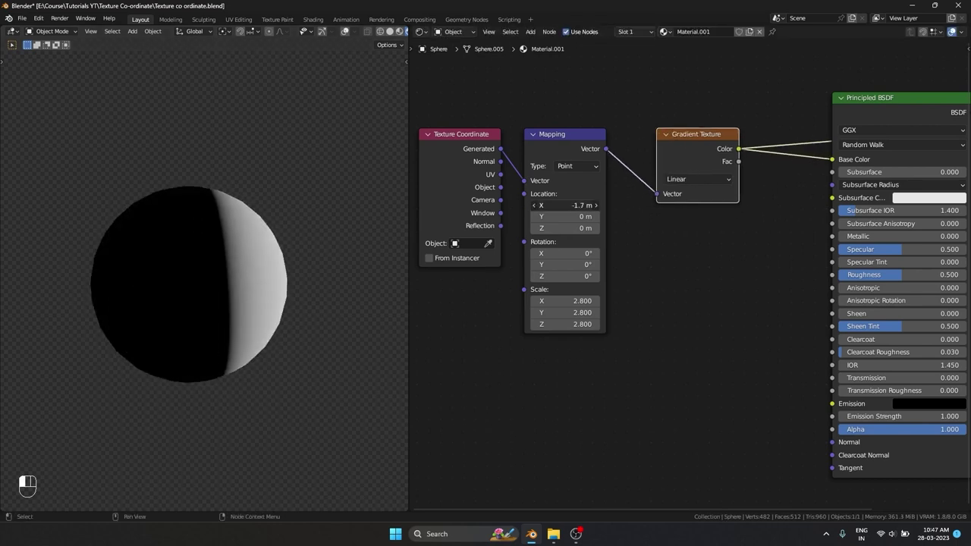
key("ctrl+z")
key("ctrl+z")
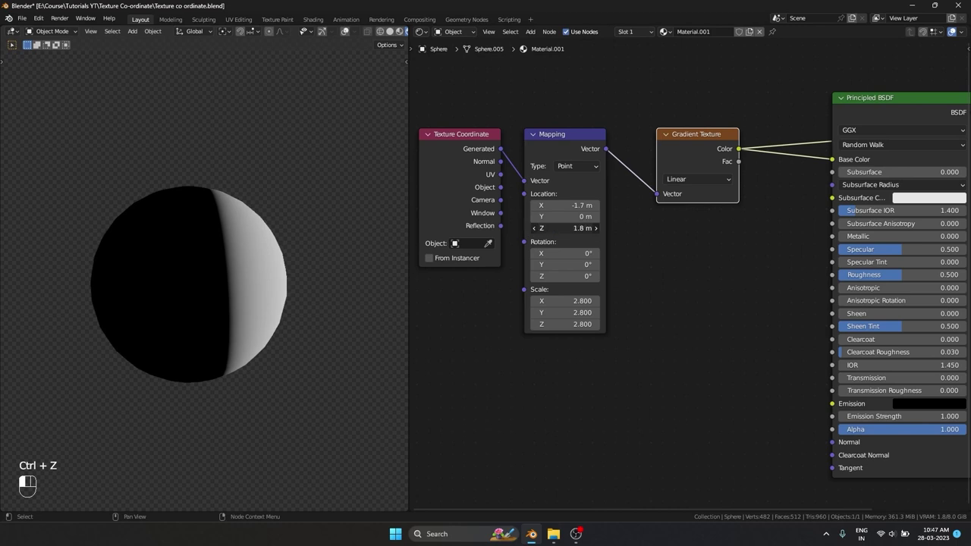
key("ctrl+z")
Try Mapping rotations of 54.9° in Y and -51.5° in Z, and reset the node's location and rotation to zero.
mouse_move(565, 264)
left_mouse_down()
mouse_move(607, 264)
mouse_move(530, 276)
left_mouse_up()
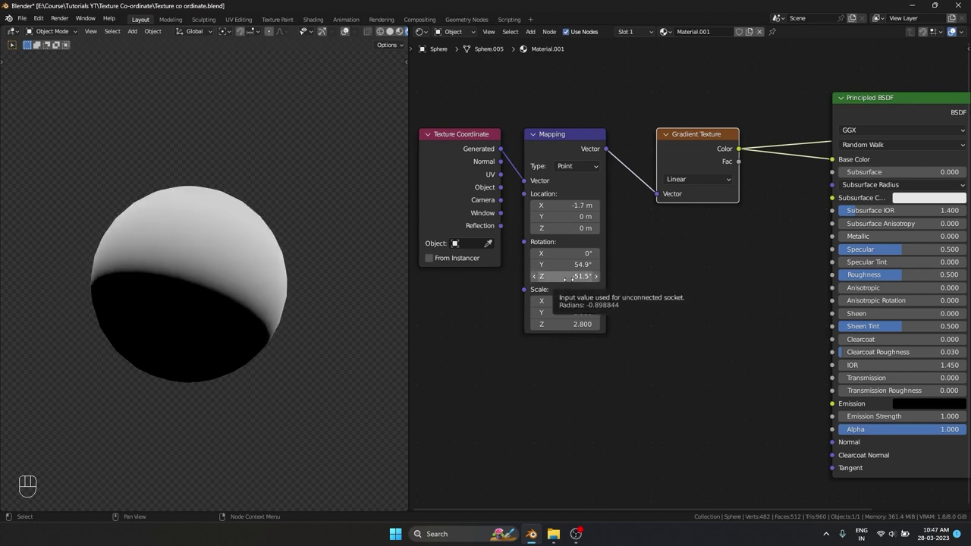
mouse_move(566, 278)
left_mouse_down()
mouse_move(540, 277)
mouse_move(580, 276)
mouse_move(553, 276)
left_mouse_up()
key("BackSpace")
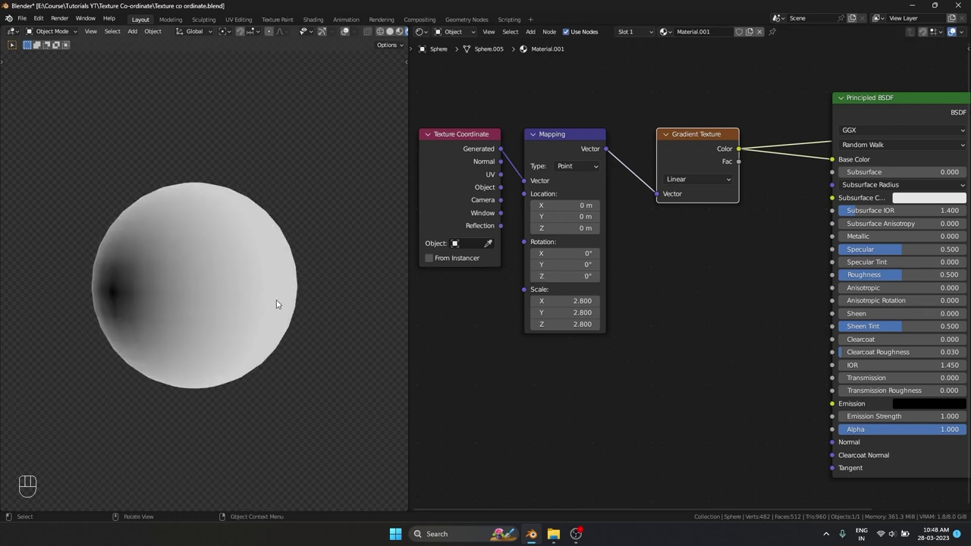
Try different Y rotations on the Mapping node with Generated coordinates, ending at -19.7°, and view the sphere's gradient.
left_click_drag(565, 264, 500, 264)
left_click_drag(569, 264, 607, 264)
mouse_move(267, 302)
middle_mouse_down()
mouse_move(162, 296)
mouse_move(208, 299)
middle_mouse_up()
scroll(208, 299, "down", 2)
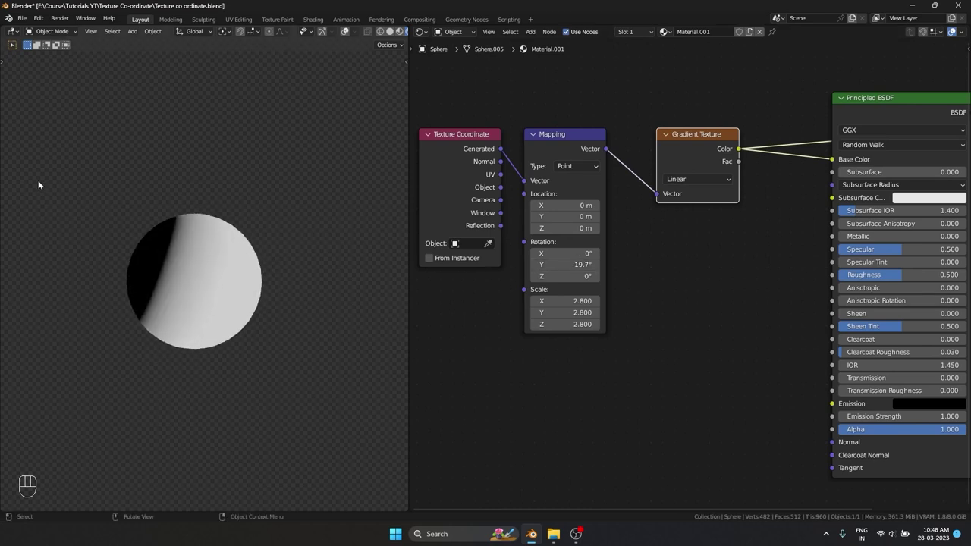
Set the Mapping node's Y rotation to -48.6° and connect the Object output to its Vector.
mouse_move(565, 264)
left_mouse_down()
mouse_move(580, 264)
mouse_move(554, 264)
mouse_move(574, 264)
left_mouse_up()
left_click_drag(501, 186, 510, 148)
left_click_drag(529, 182, 525, 180)
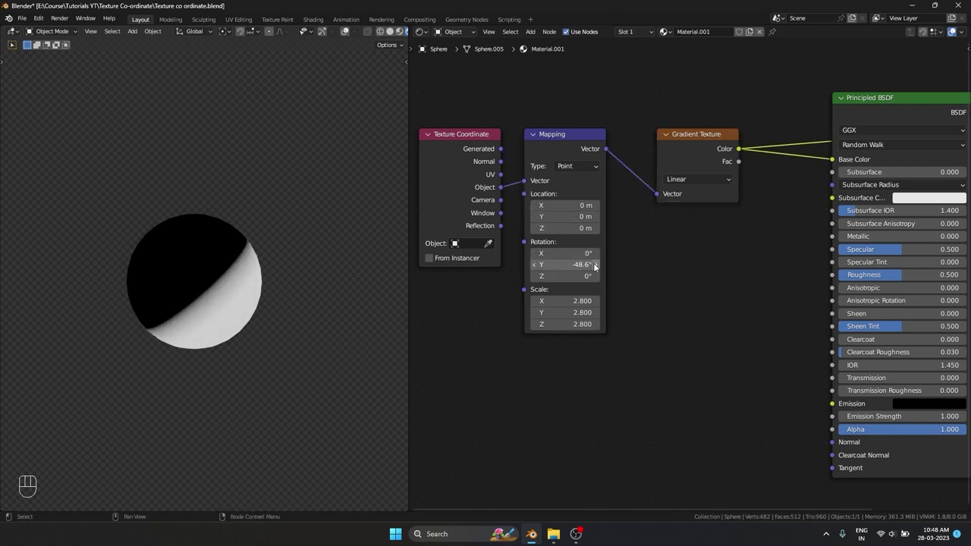
Reset the Mapping rotation and rotate the Object-based gradient to X 46.5°, Y 289° and Z -255°.
key("BackSpace")
middle_click_drag(198, 300, 227, 315)
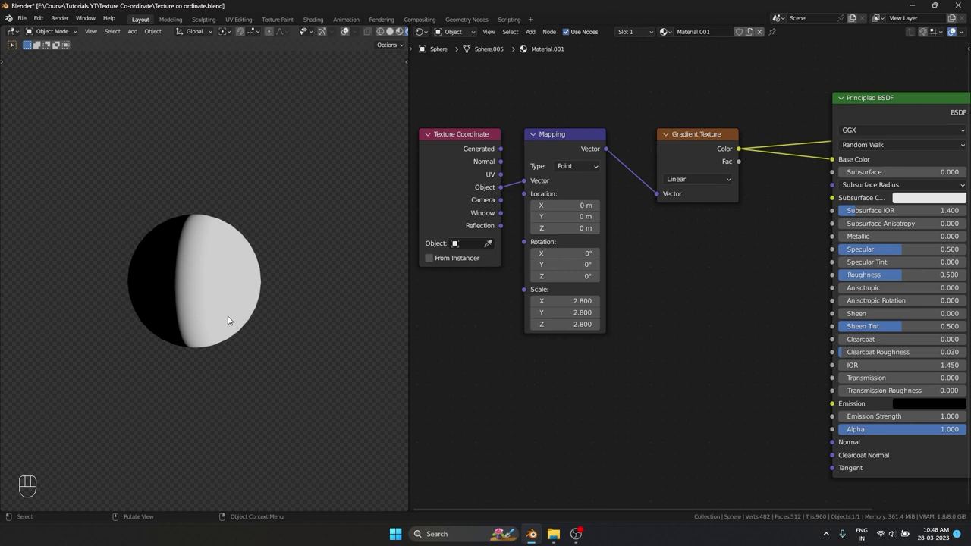
mouse_move(571, 264)
left_mouse_down()
mouse_move(728, 264)
mouse_move(575, 253)
mouse_move(721, 254)
mouse_move(567, 253)
mouse_move(687, 276)
mouse_move(266, 276)
left_mouse_up()
left_click_drag(515, 276, 607, 276)
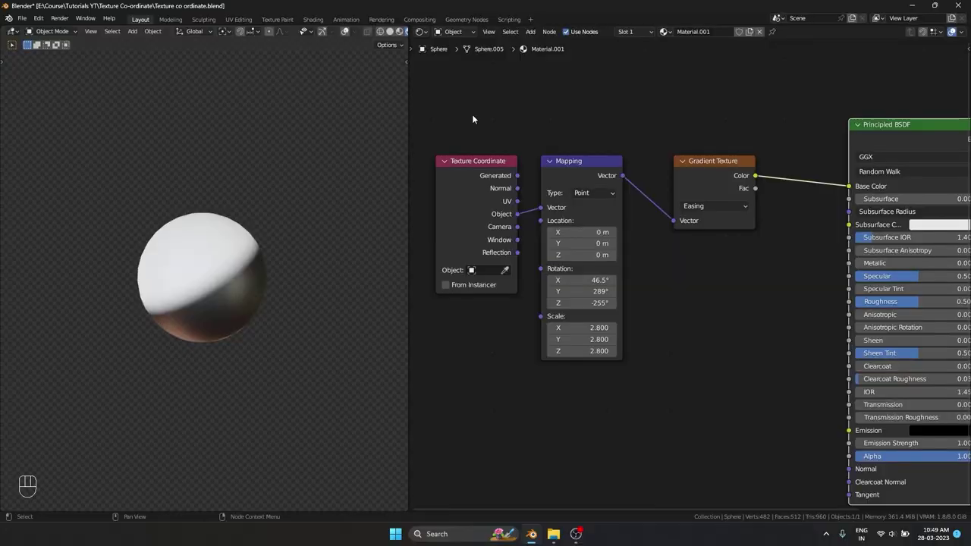
Add a Noise Texture node below the Gradient Texture, feed it from the Mapping node and connect its Fac to Base Color.
key("shift+a")
type("nois")
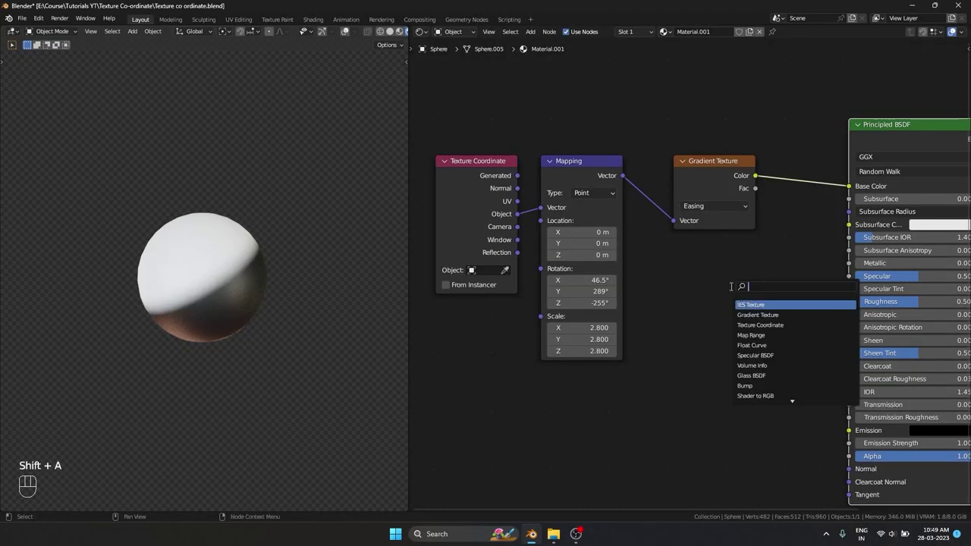
key("Return")
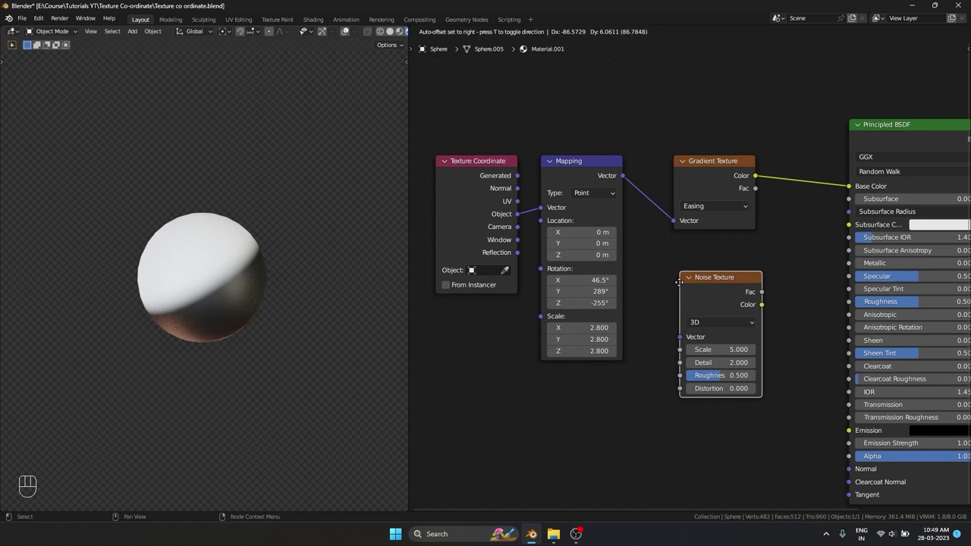
left_click(679, 276)
mouse_move(622, 175)
left_mouse_down()
mouse_move(676, 280)
mouse_move(675, 333)
left_mouse_up()
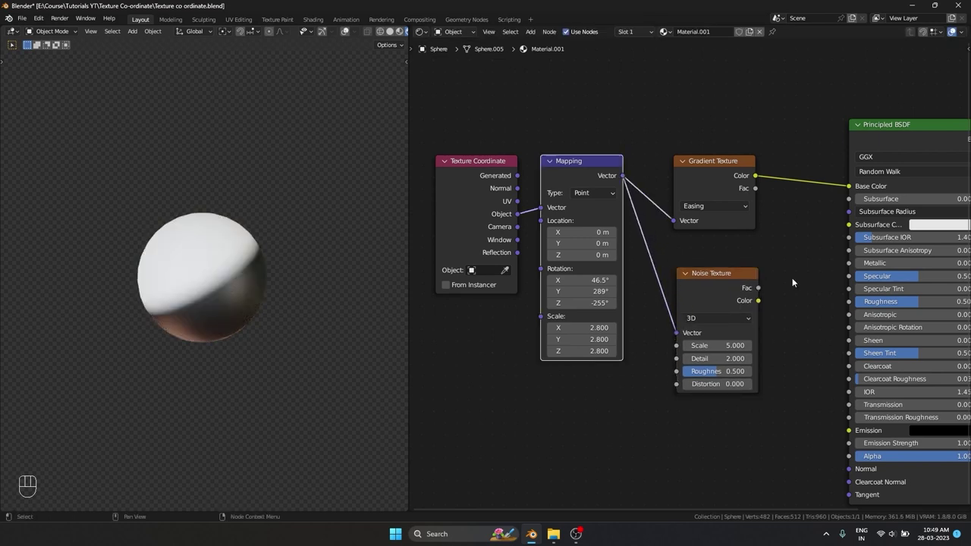
left_click_drag(758, 289, 849, 186)
Remove the Gradient Texture node and reset the Mapping node's X, Y and Z rotation to 0°.
scroll(288, 297, "up", 4)
left_click_drag(687, 115, 730, 161)
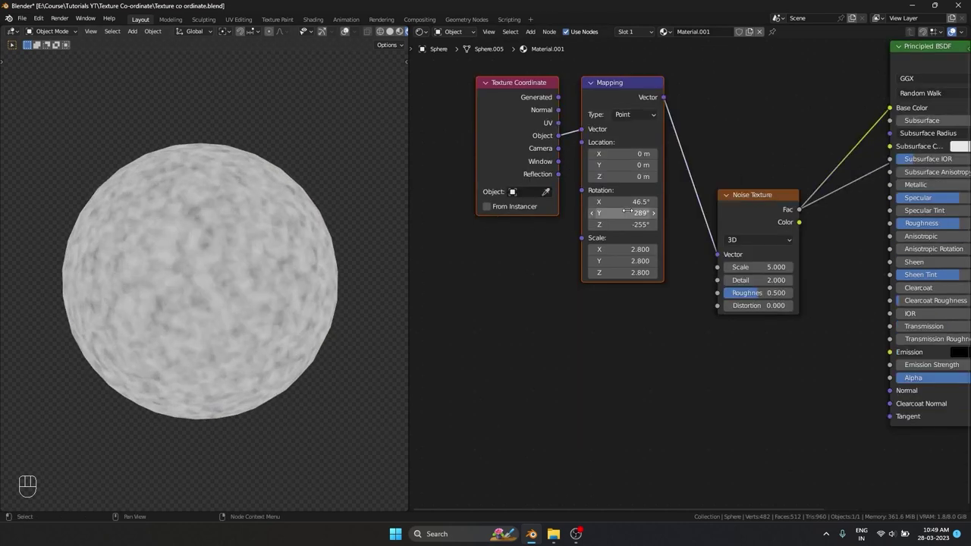
key("BackSpace")
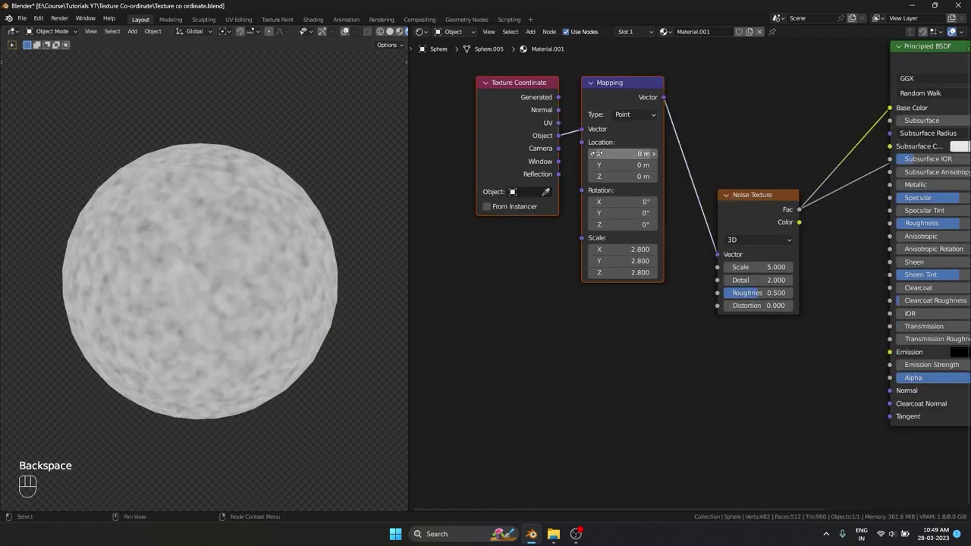
Move the Texture Coordinate and Mapping nodes down beside the Noise Texture, and try the Generated output on Mapping before returning to Object.
left_click_drag(509, 65, 663, 187)
left_click_drag(617, 105, 621, 182)
left_click(562, 177)
left_click_drag(562, 174, 586, 207)
key("ctrl+z")
scroll(196, 329, "down", 4)
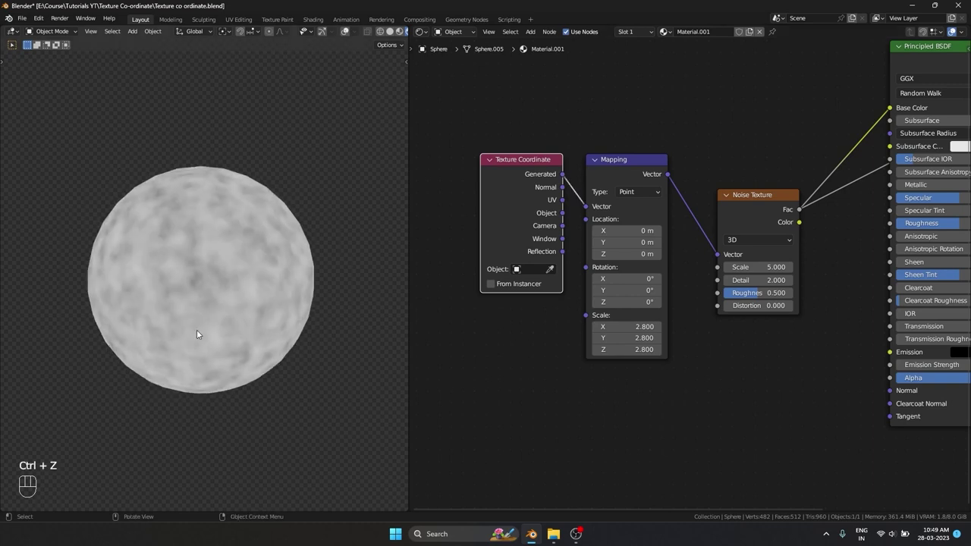
key("ctrl+z")
middle_click_drag(307, 292, 287, 271, "shift")
scroll(211, 273, "down", 2)
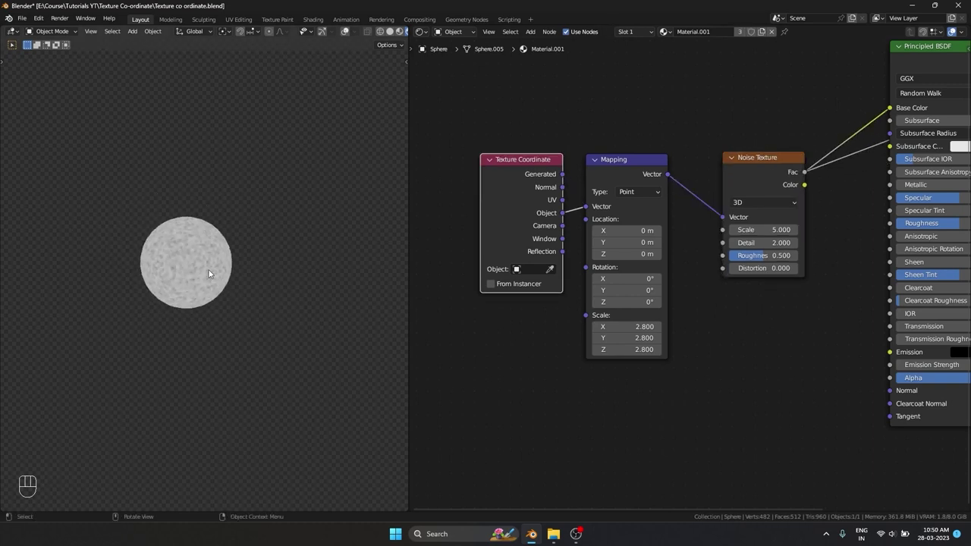
Show the viewport overlays and duplicate the sphere, scaling the copy to about 2.96 and placing it above and right of the original.
key("shift+alt+z")
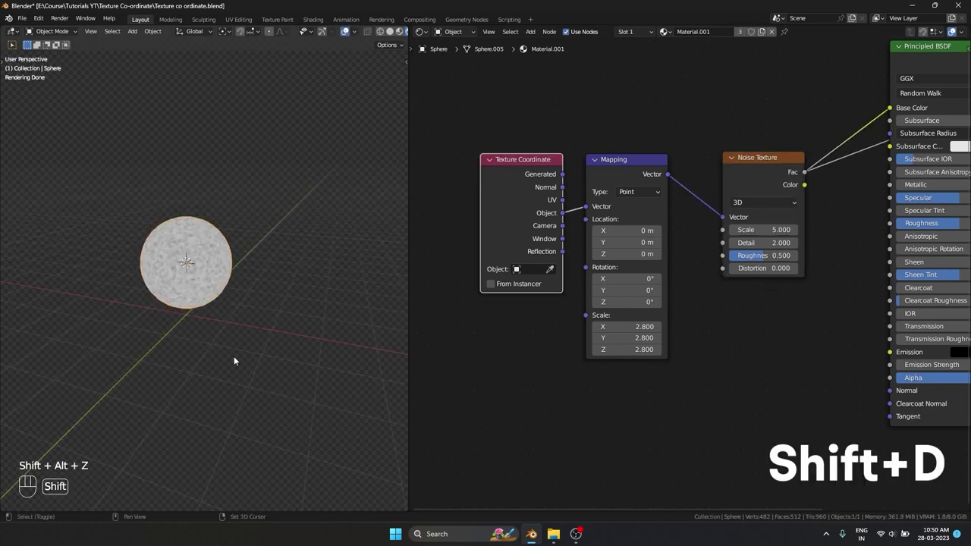
key("shift+d")
left_click(314, 262)
key("s")
left_click(145, 197)
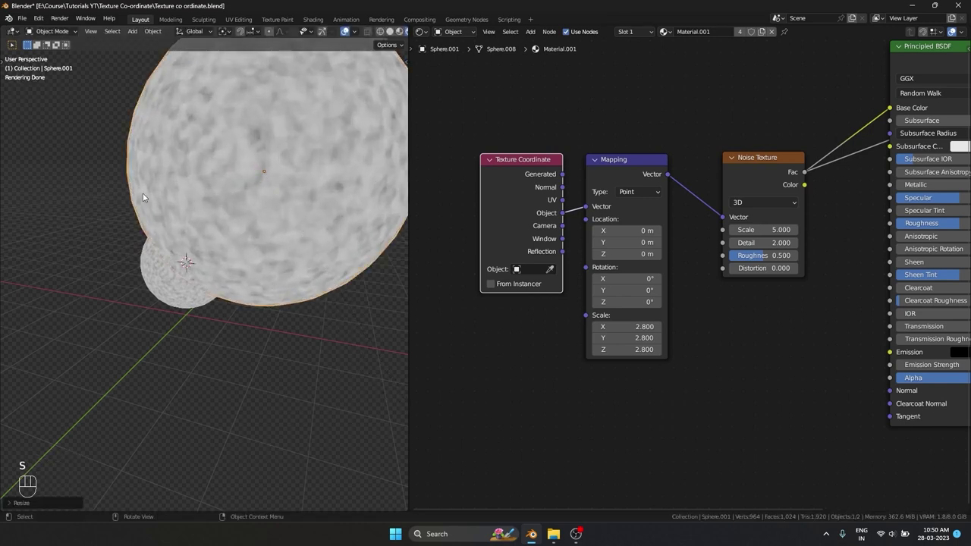
key("g")
left_click(277, 286)
scroll(277, 287, "down", 2)
middle_click_drag(277, 287, 278, 243)
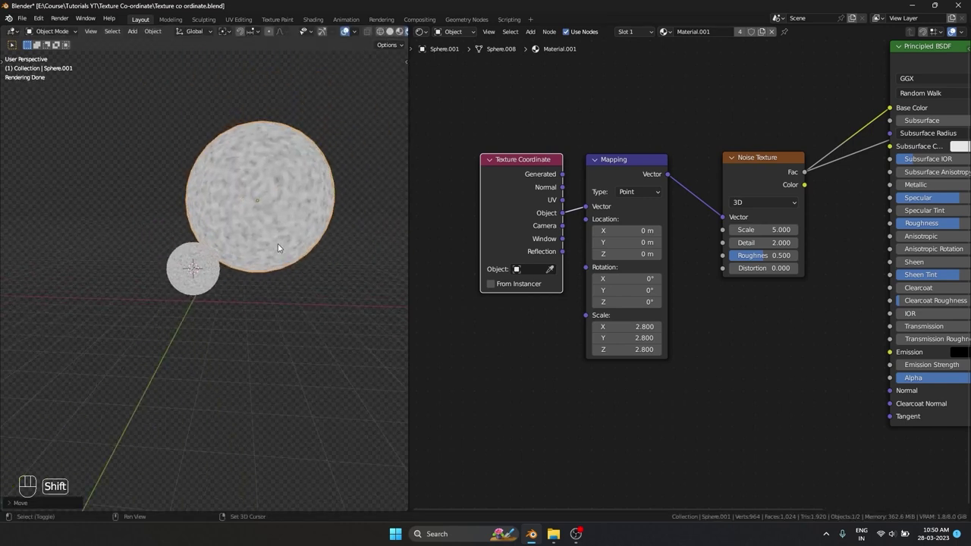
Duplicate the enlarged sphere, scale this copy to about 4.91 overall and place it left of the small sphere.
key("shift+d")
key("s")
key("g")
left_click(236, 338)
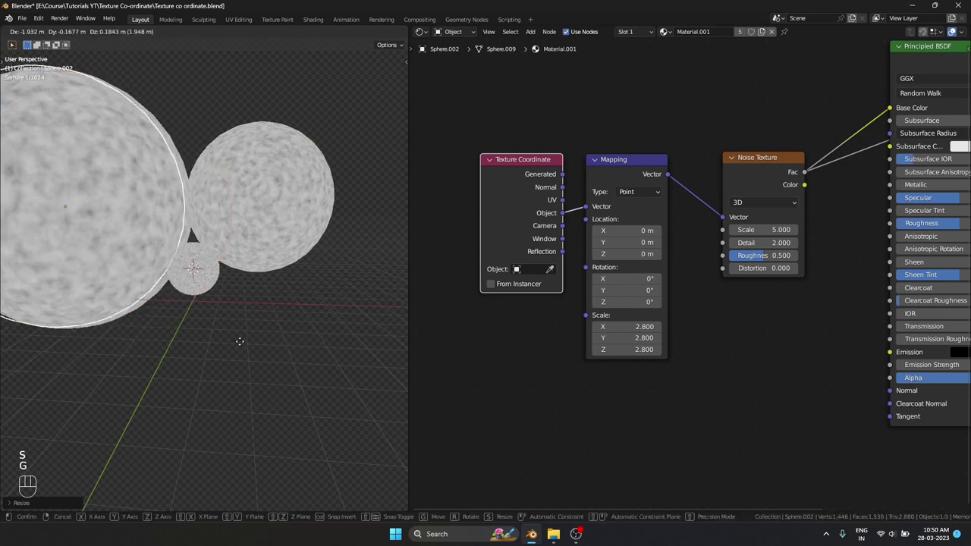
scroll(176, 250, "up", 3)
middle_click_drag(177, 249, 283, 362)
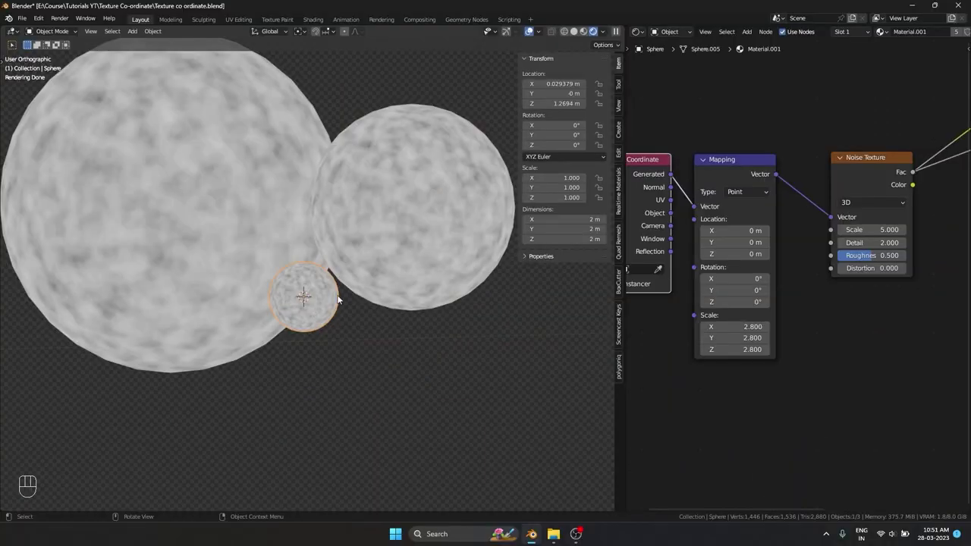
Compare the Object and Generated outputs on the Mapping Vector, and check the scale and dimensions of each of the three spheres.
left_click_drag(670, 212, 697, 212)
left_click_drag(670, 174, 693, 206)
left_click(465, 251)
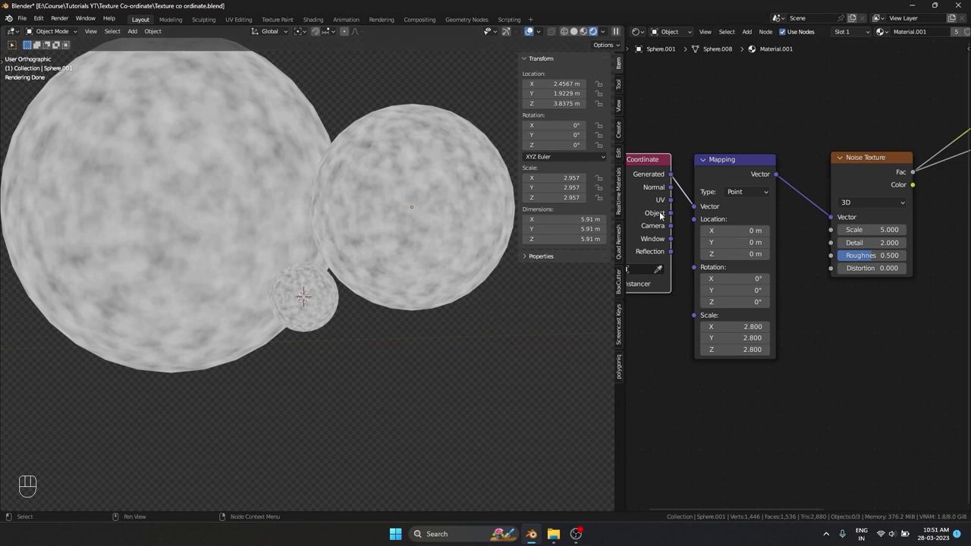
left_click(194, 200)
key("g")
right_click(199, 202)
left_click(334, 310)
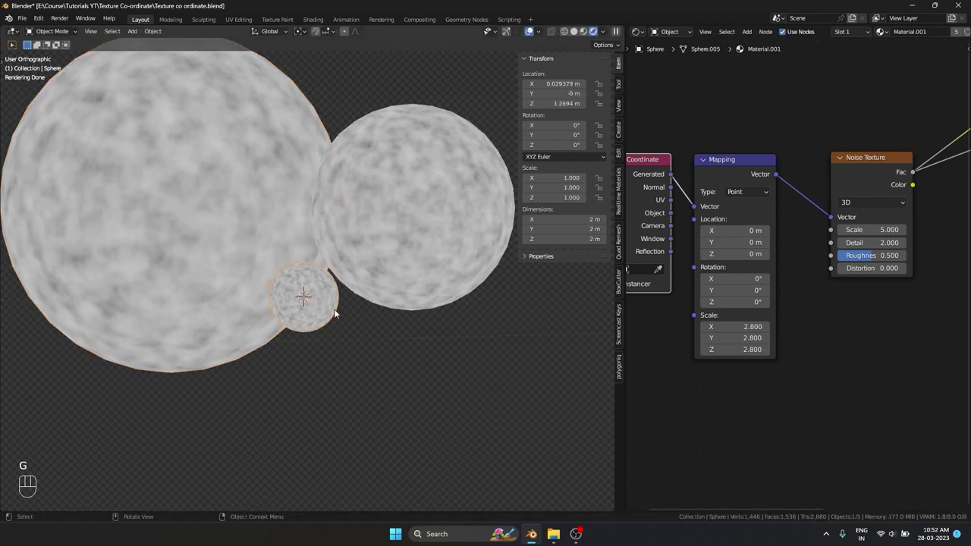
key("g")
right_click(314, 305)
left_click(290, 258)
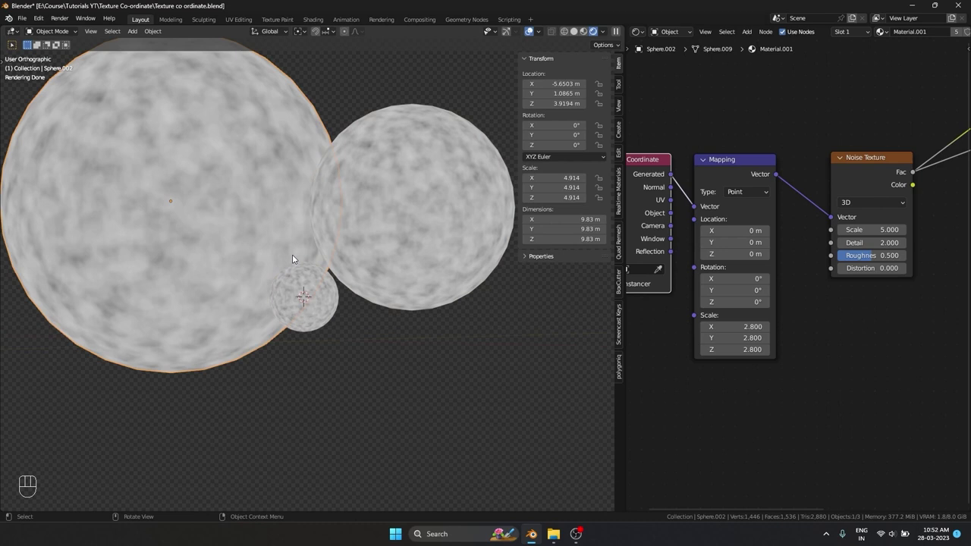
Connect the Object output to the Mapping node's Vector and apply the scale of the two larger spheres.
left_click(473, 210)
left_click(285, 189, "shift")
left_click_drag(671, 212, 693, 207)
left_click(409, 206, "shift")
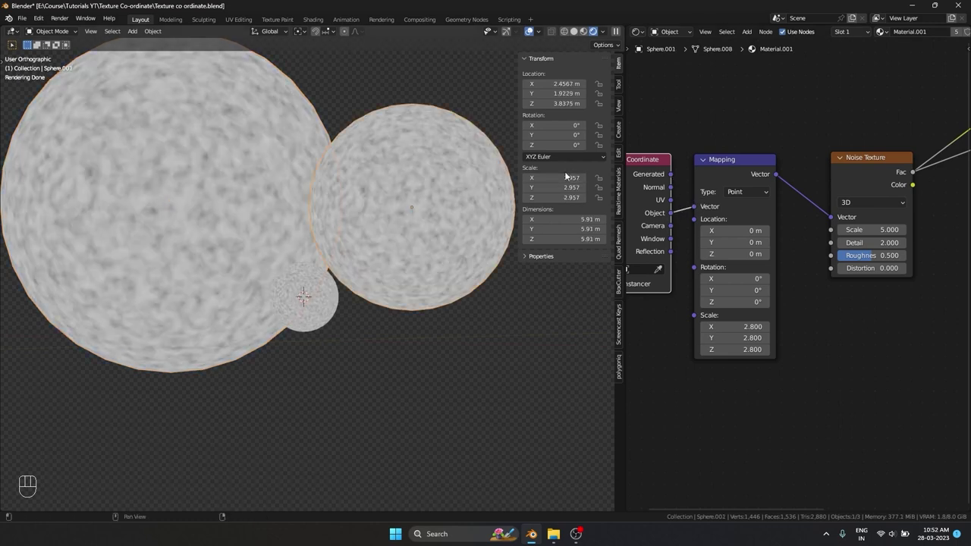
key("ctrl+alt+a")
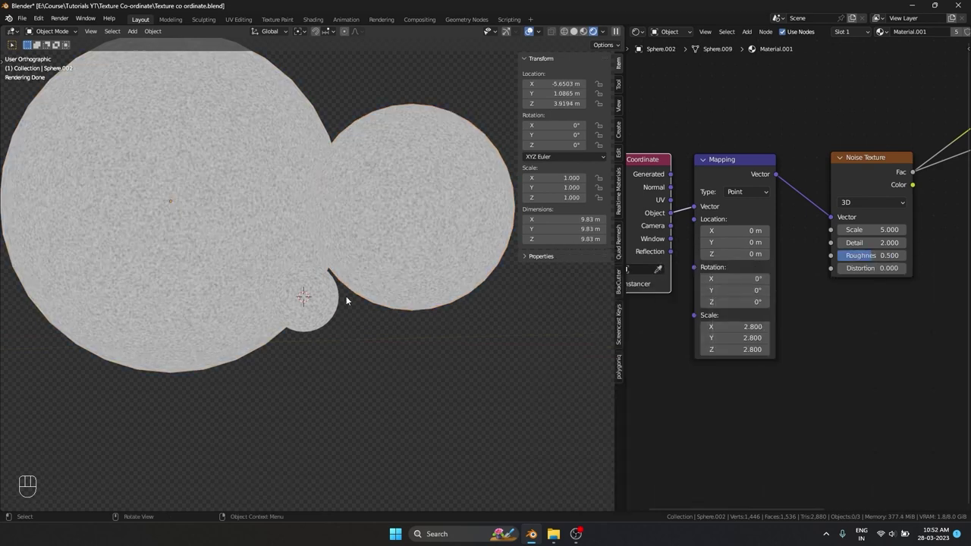
scroll(347, 299, "up", 6)
middle_click_drag(346, 299, 331, 309)
scroll(332, 309, "down", 6)
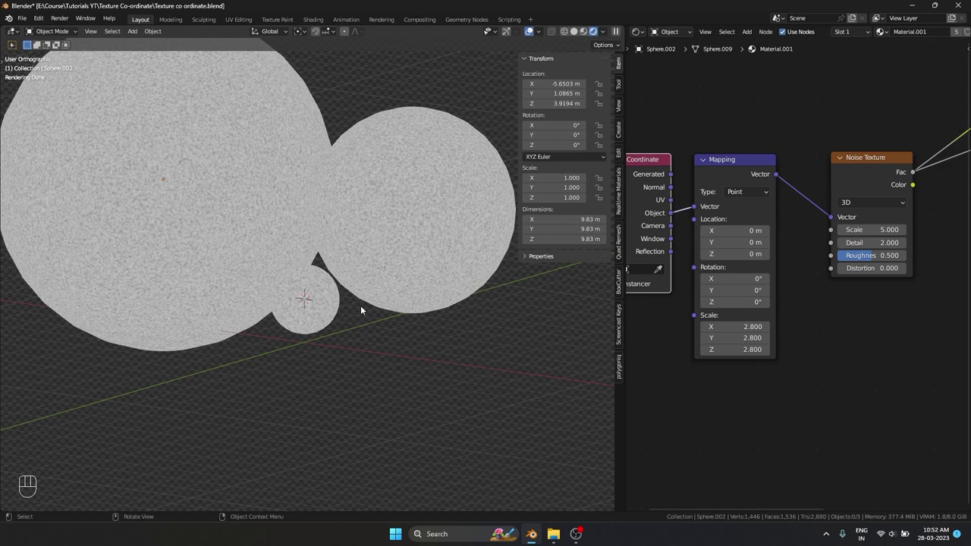
Alternate the Mapping node's Vector between Generated and Object to compare the noise on the spheres, ending on Generated.
left_click_drag(671, 174, 693, 210)
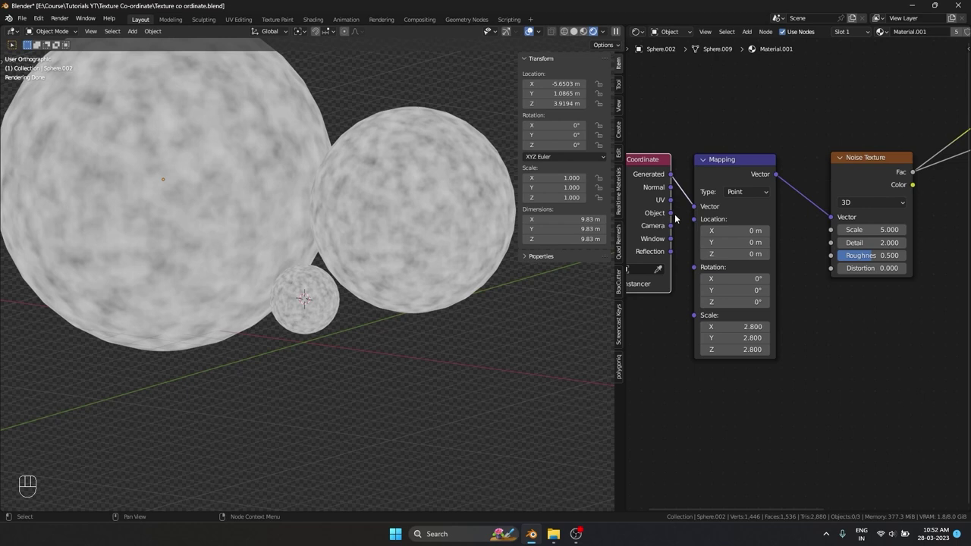
left_click_drag(671, 212, 692, 207)
left_click_drag(671, 175, 694, 207)
left_click_drag(672, 213, 693, 206)
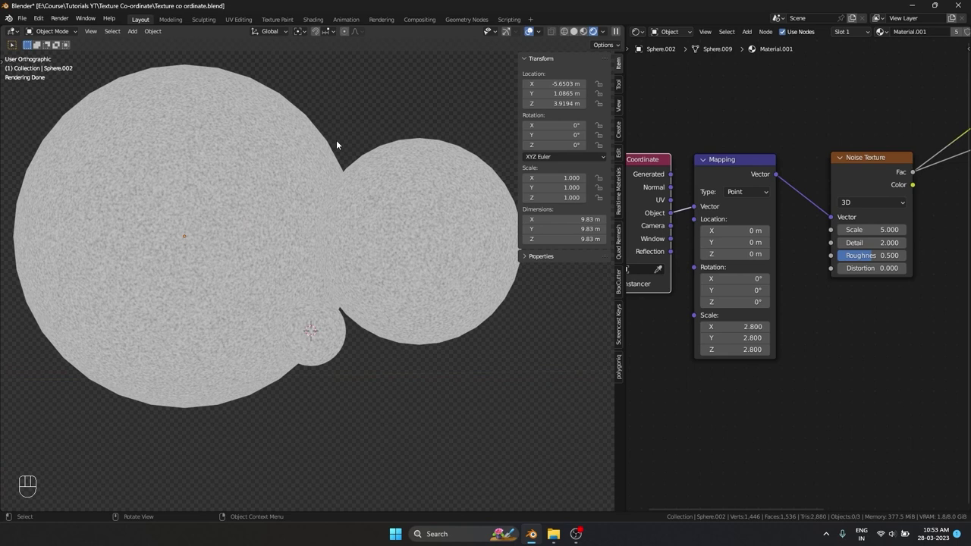
middle_click_drag(336, 141, 351, 158)
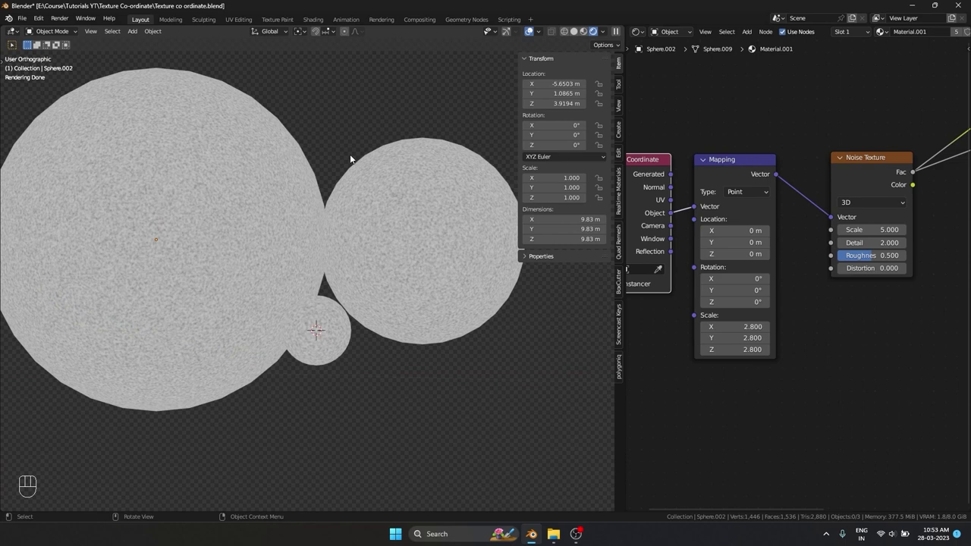
left_click_drag(671, 173, 693, 206)
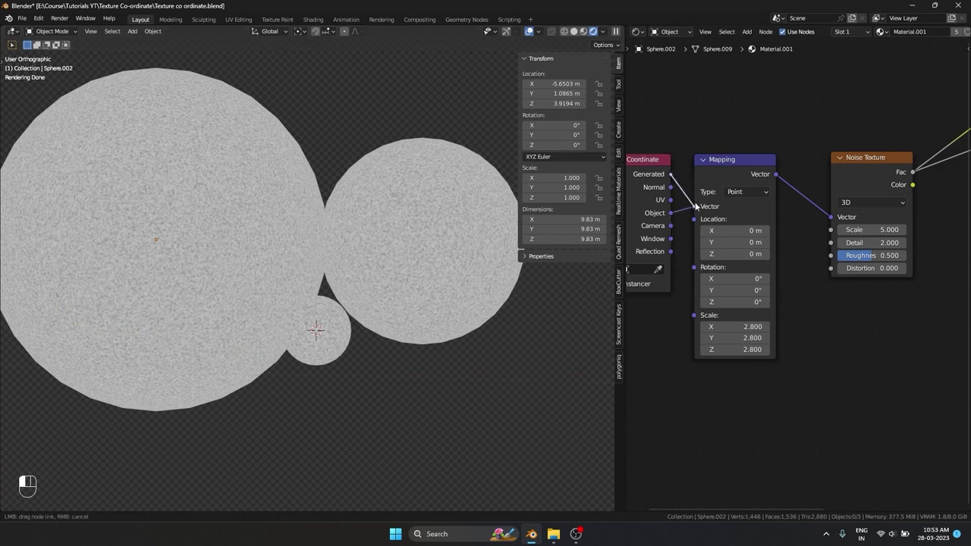
Duplicate the medium sphere and place the copy directly below it.
left_click(482, 225)
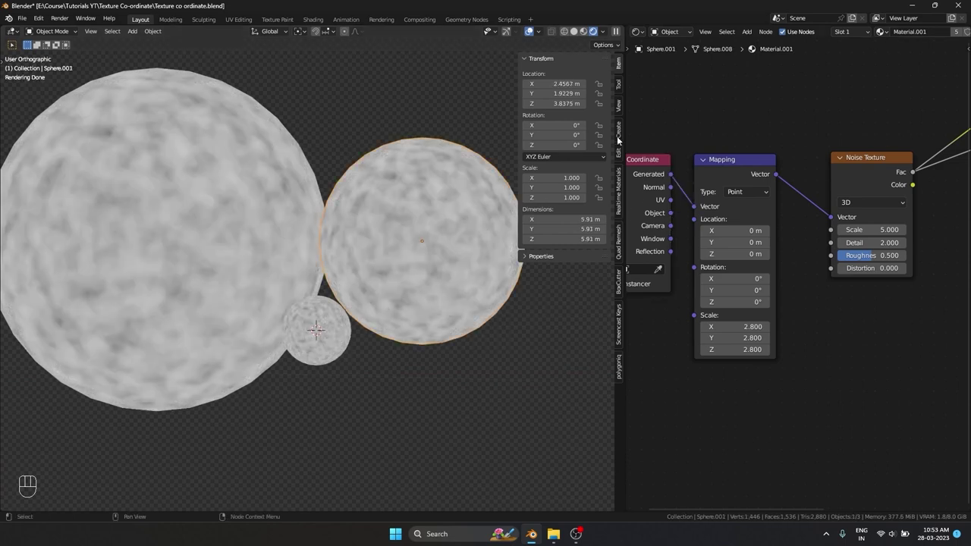
middle_click_drag(458, 271, 440, 177, "shift")
key("shift+d")
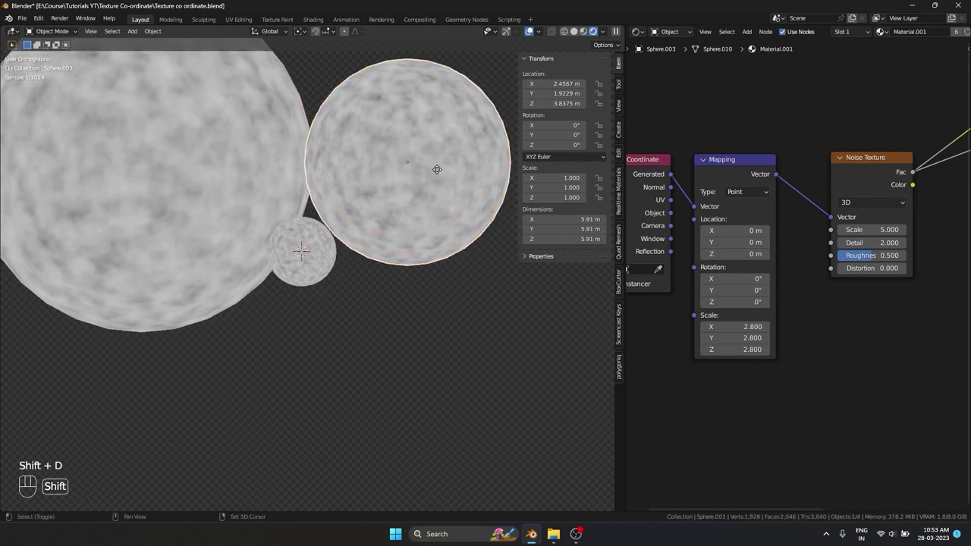
left_click(477, 330)
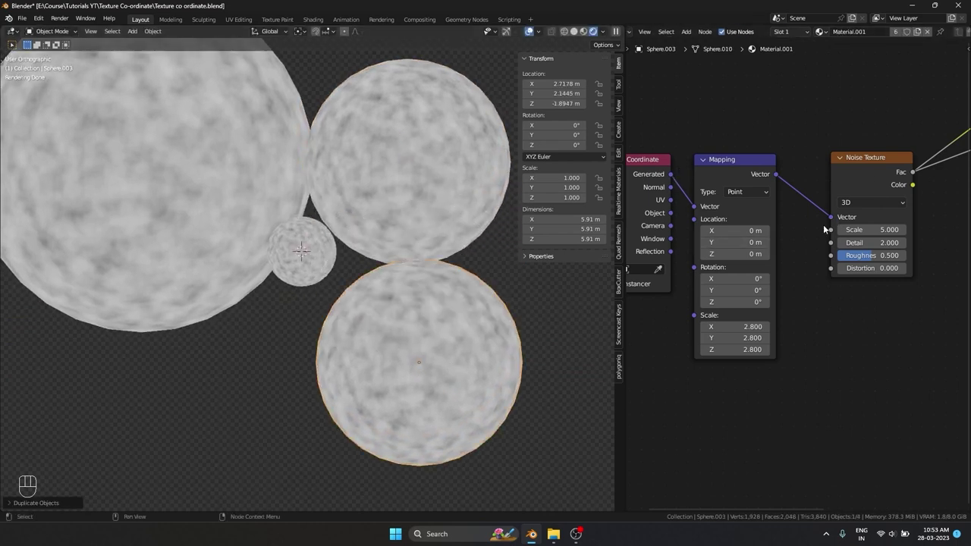
Give the copied sphere its own single-user material and set that material's Noise Texture Scale to 12.5.
left_click_drag(865, 229, 925, 230)
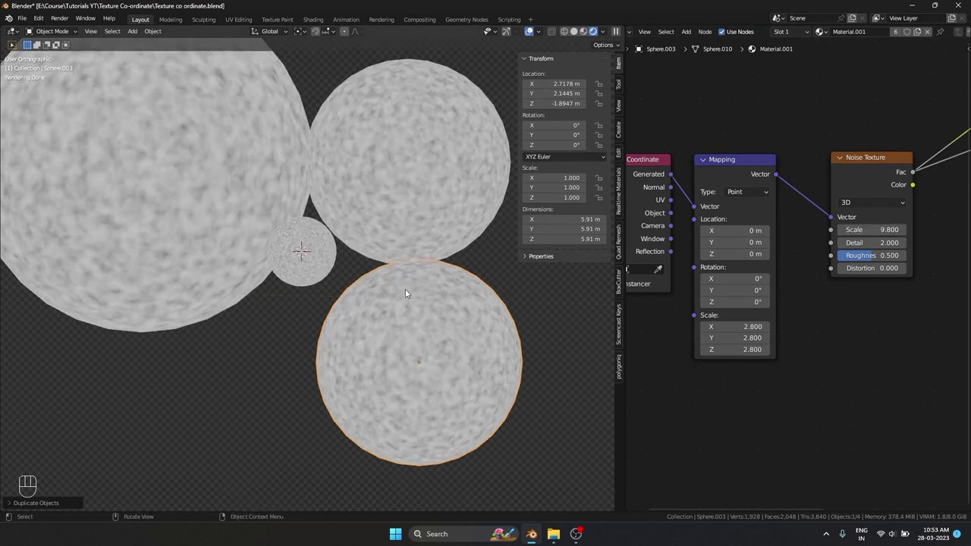
key("ctrl+z")
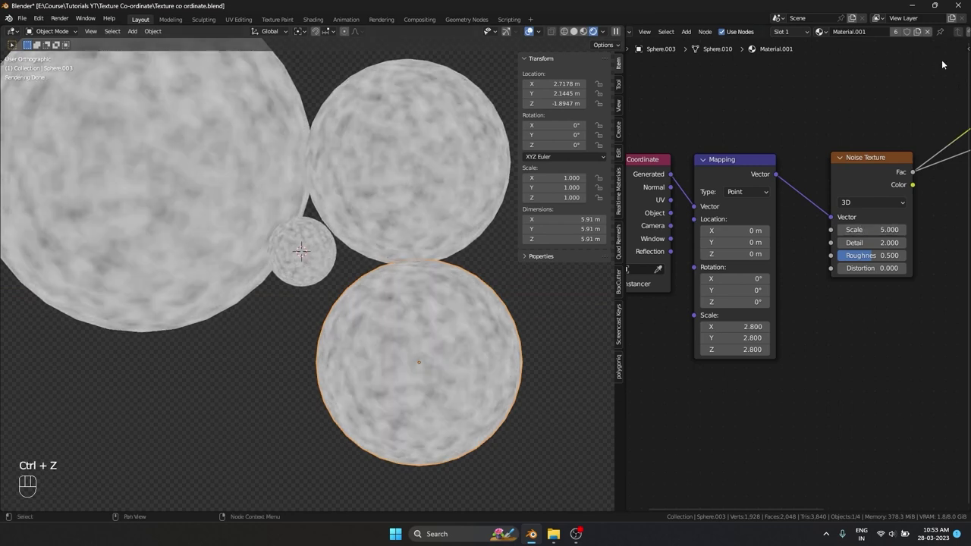
left_click(919, 36)
left_click_drag(872, 230, 937, 230)
Move the copied sphere closer beneath the medium sphere and hide the viewport sidebar.
key("g")
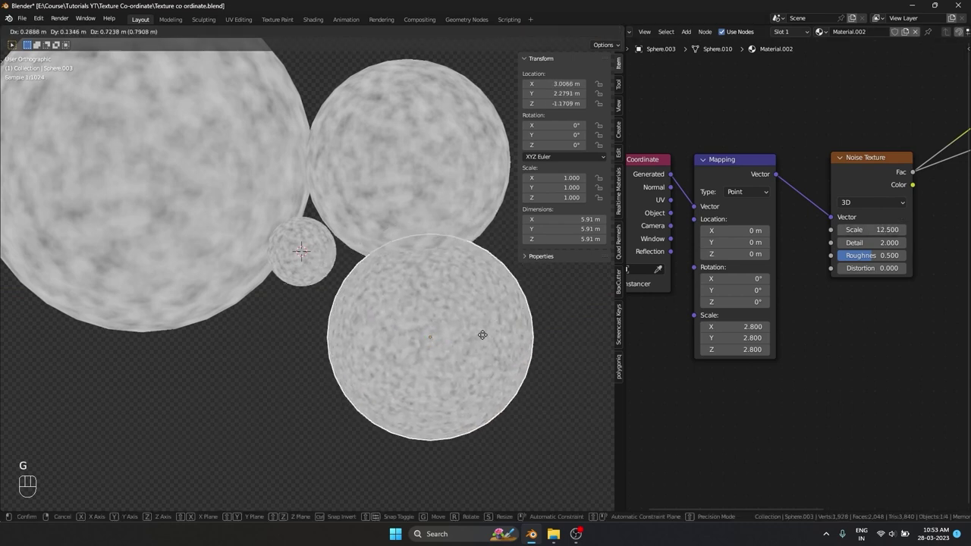
right_click(545, 335)
key("n")
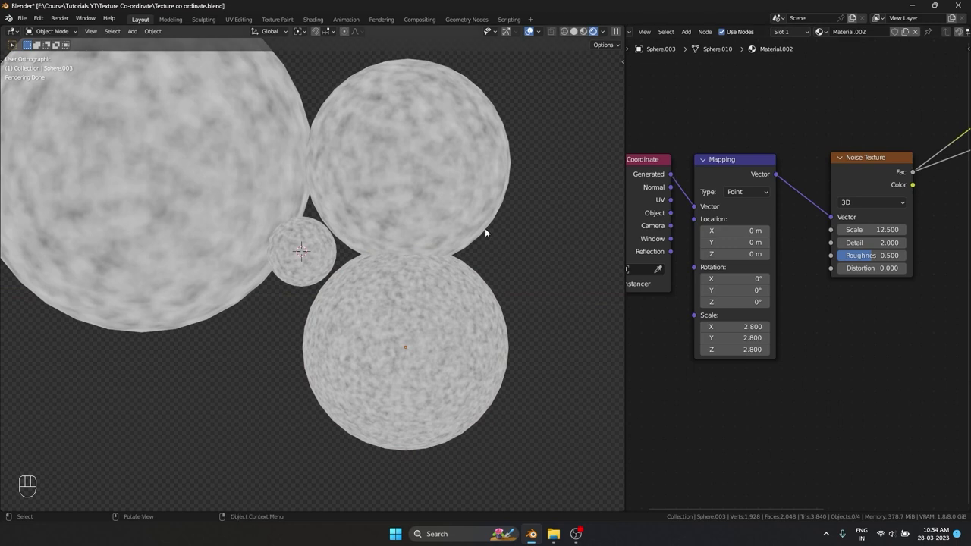
Delete the lower sphere copy and connect the Object output to the Mapping node's Vector on the medium sphere's material.
left_click(480, 312)
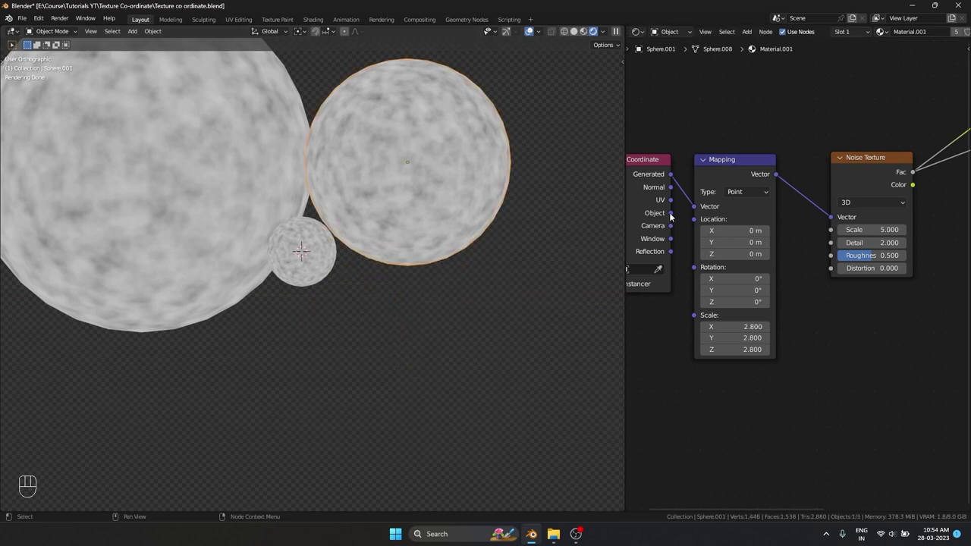
left_click_drag(671, 213, 694, 206)
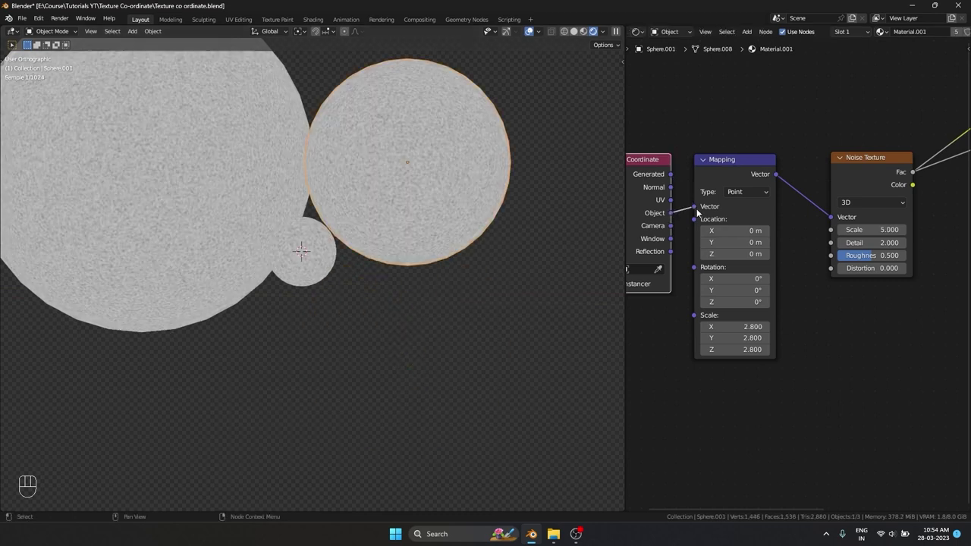
middle_click_drag(469, 297, 441, 317)
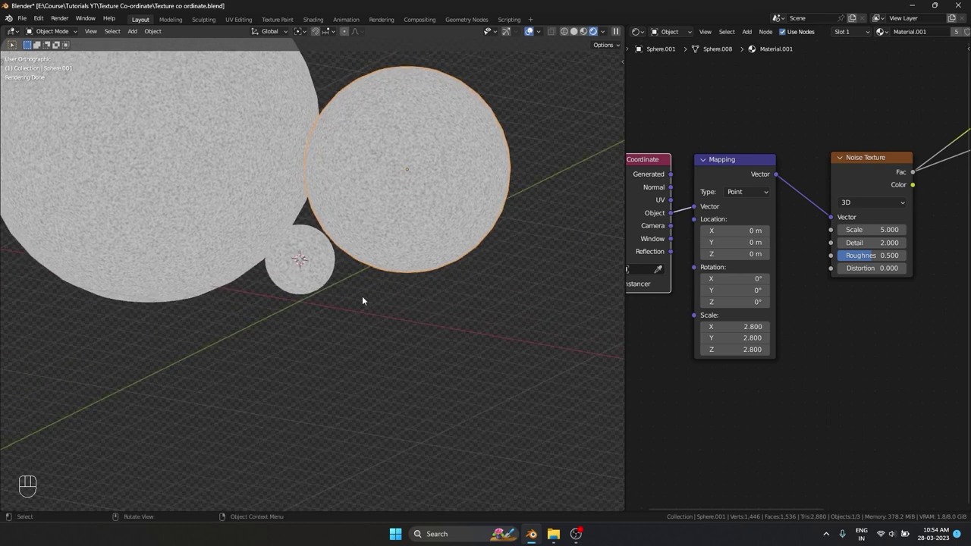
scroll(362, 296, "down", 1)
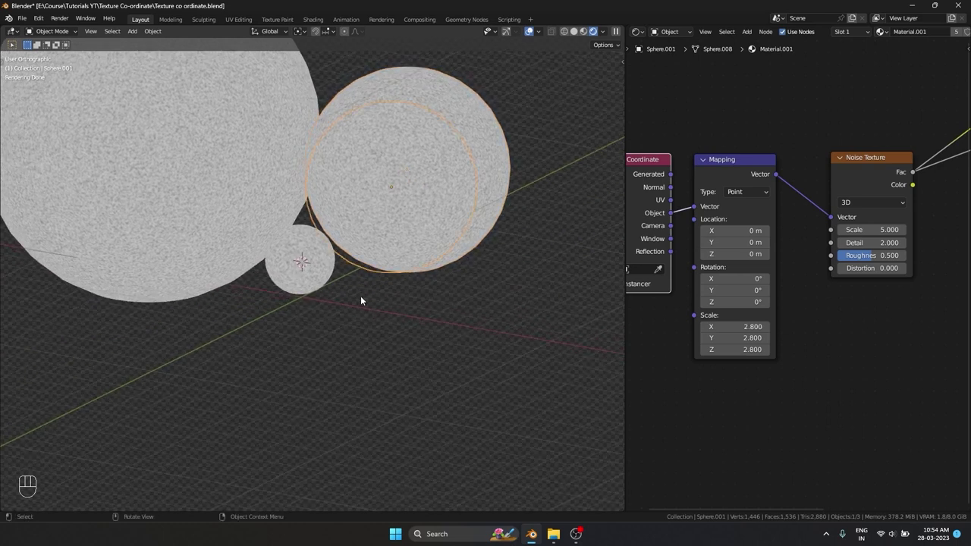
middle_click_drag(362, 296, 377, 341, "shift")
Widen the shader editor area and feed the Mapping node's Vector from Generated and from Reflection.
left_click_drag(629, 345, 535, 346)
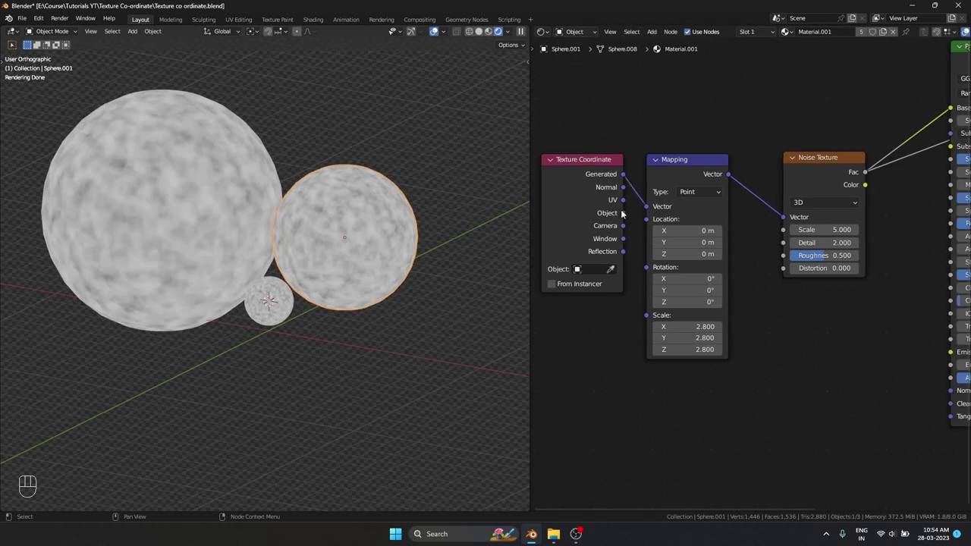
left_click(623, 215)
left_click_drag(623, 175, 646, 206)
left_click_drag(623, 251, 646, 206)
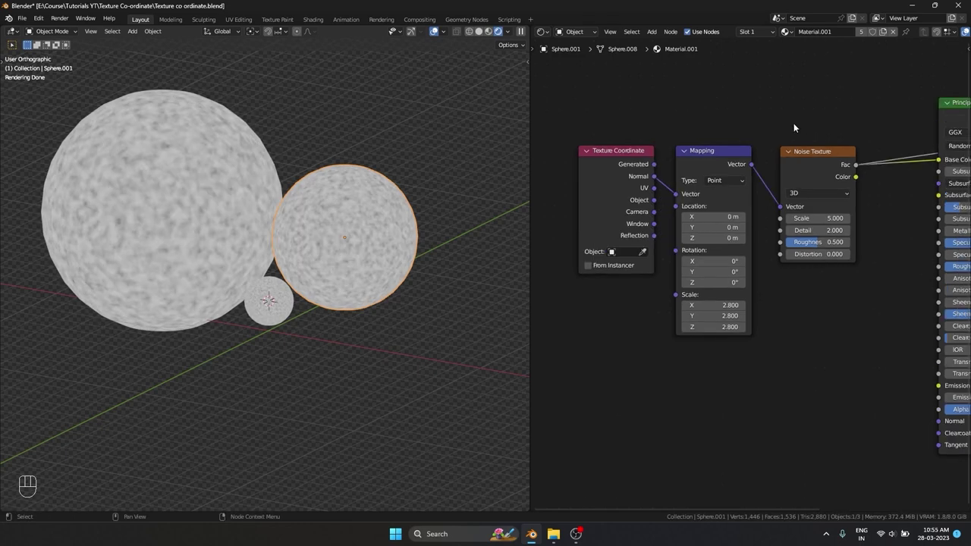